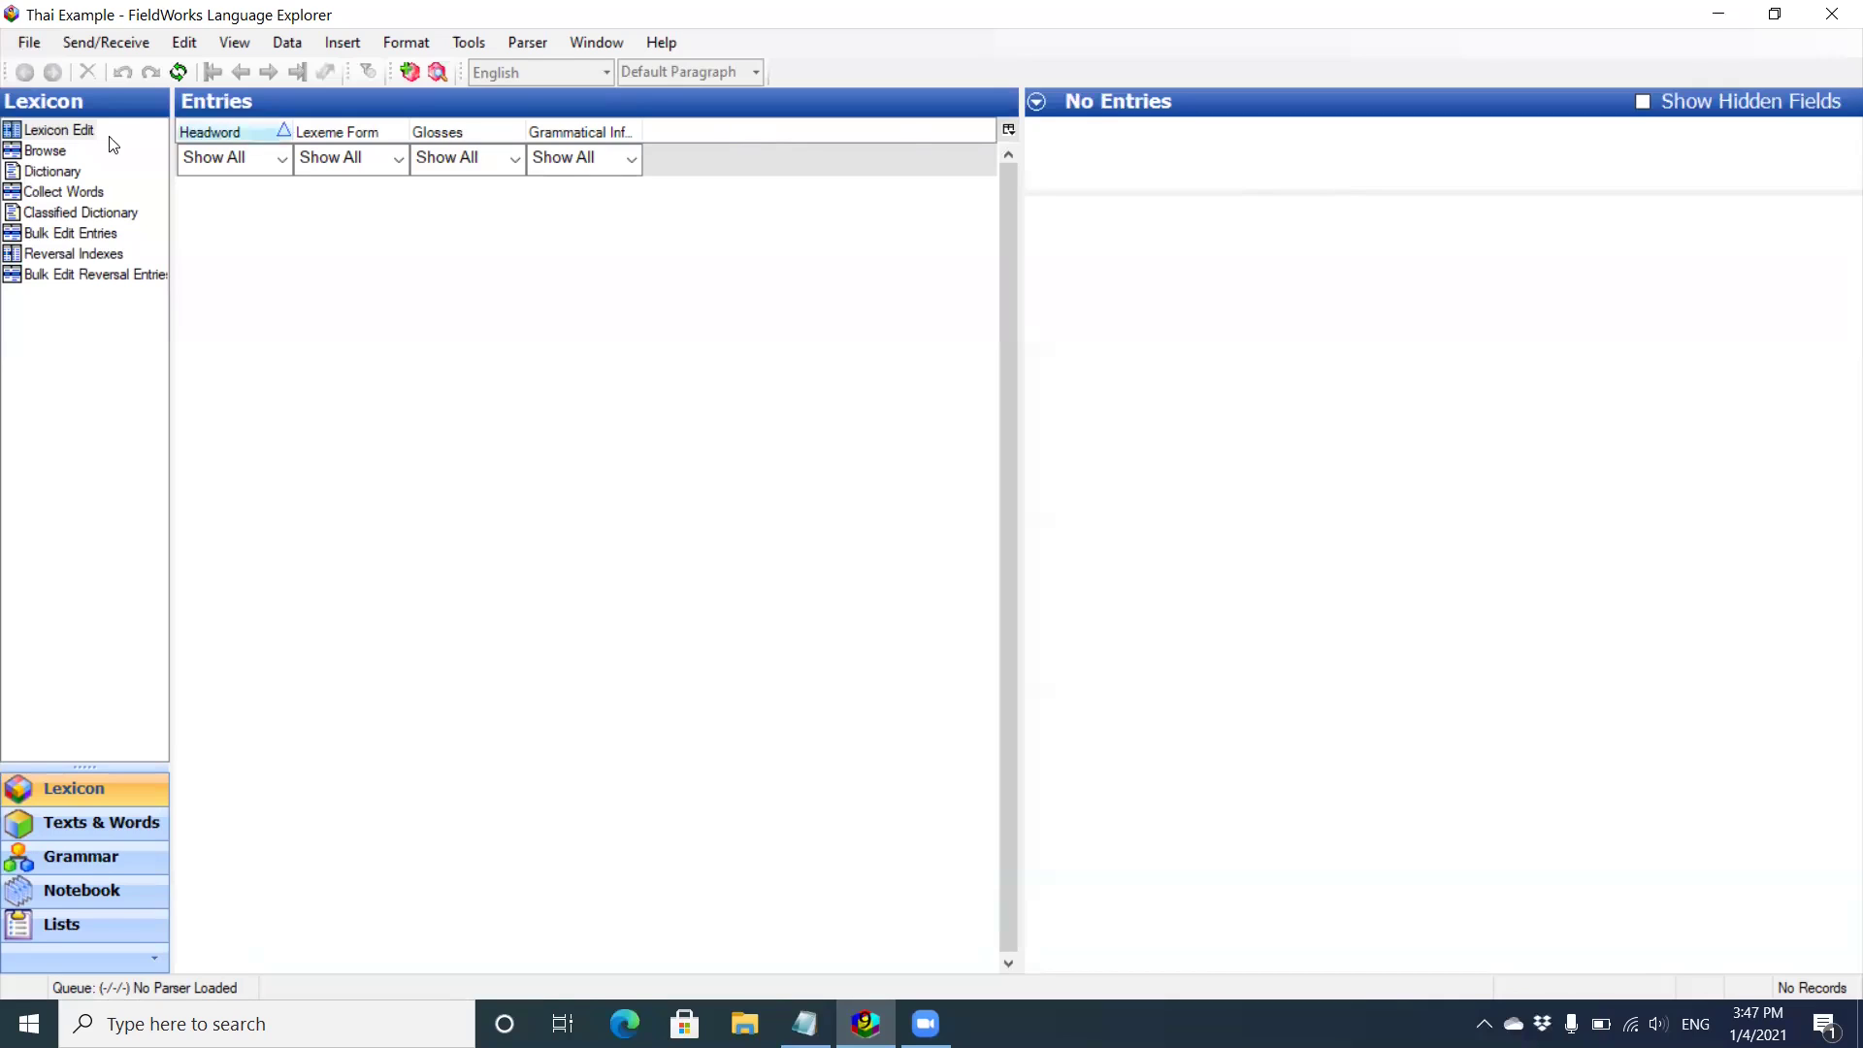
# In Lexicon Edit, start a new entry and paste the Thai word for mix as its lexeme form.
pyautogui.click(72, 134)
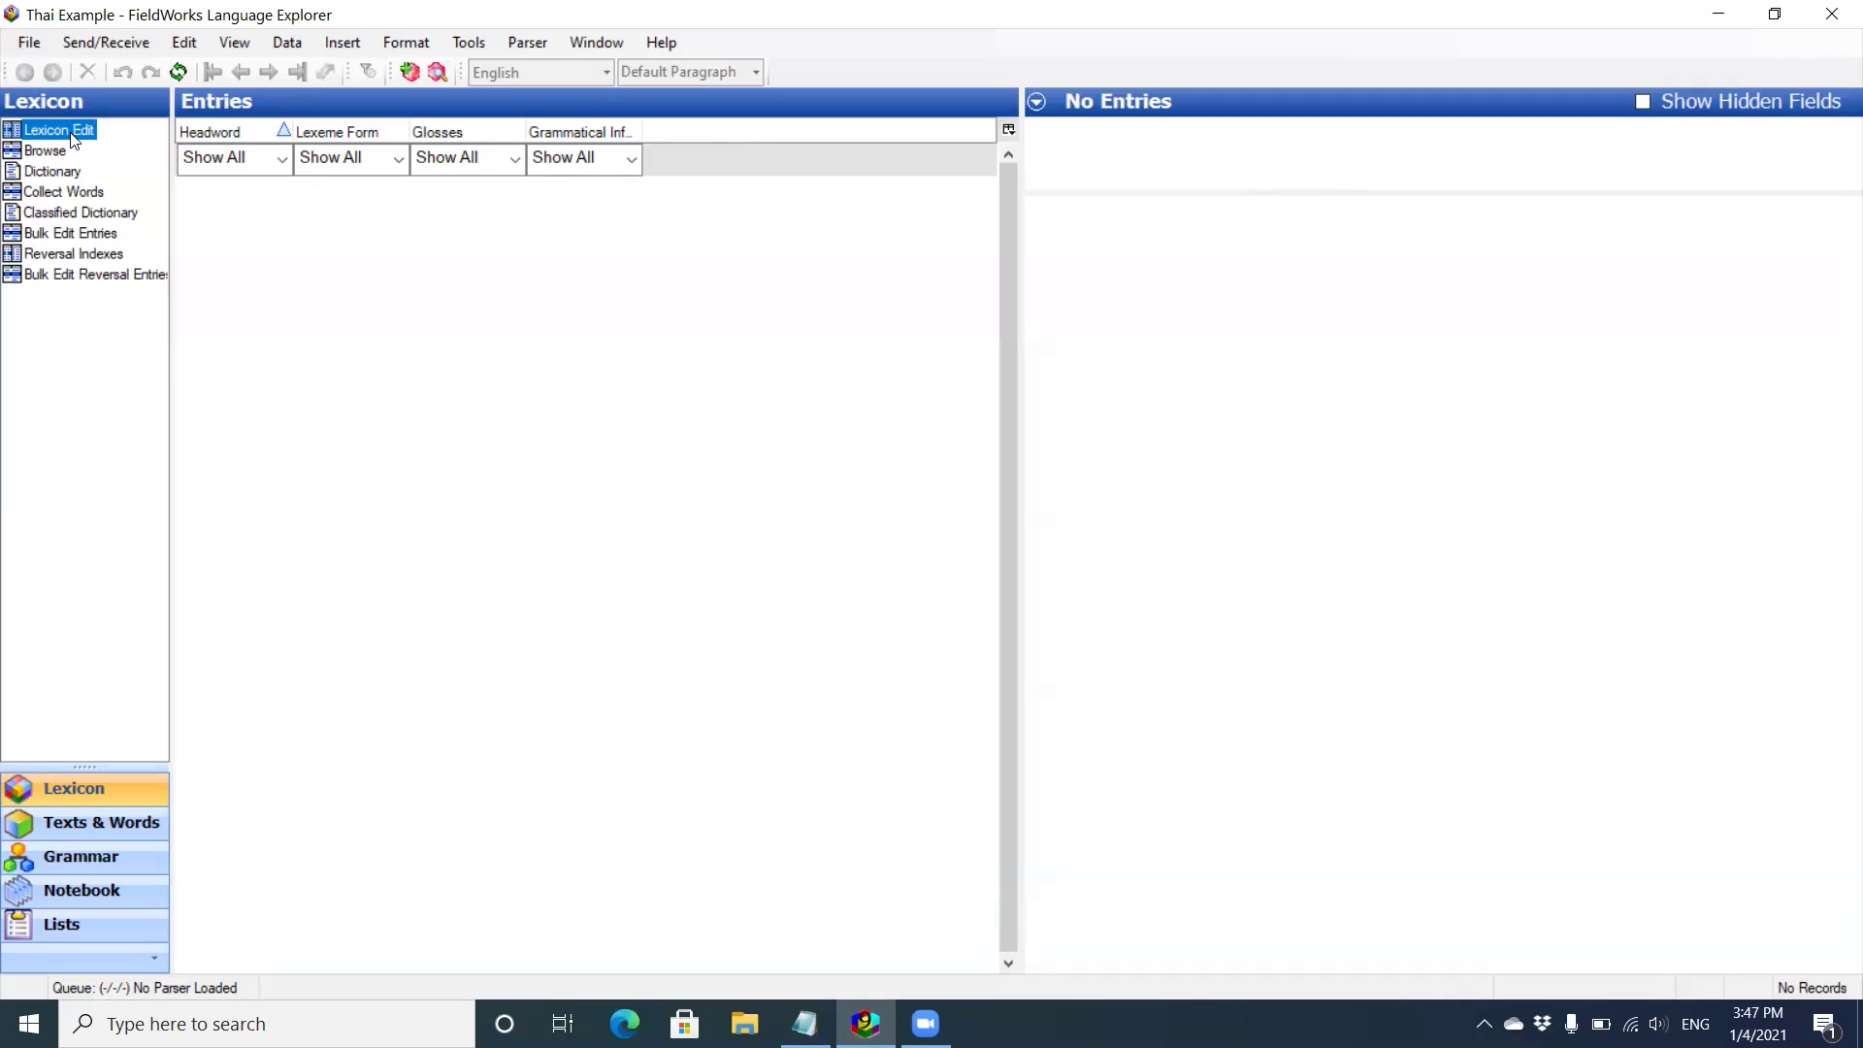
pyautogui.click(343, 51)
pyautogui.click(342, 71)
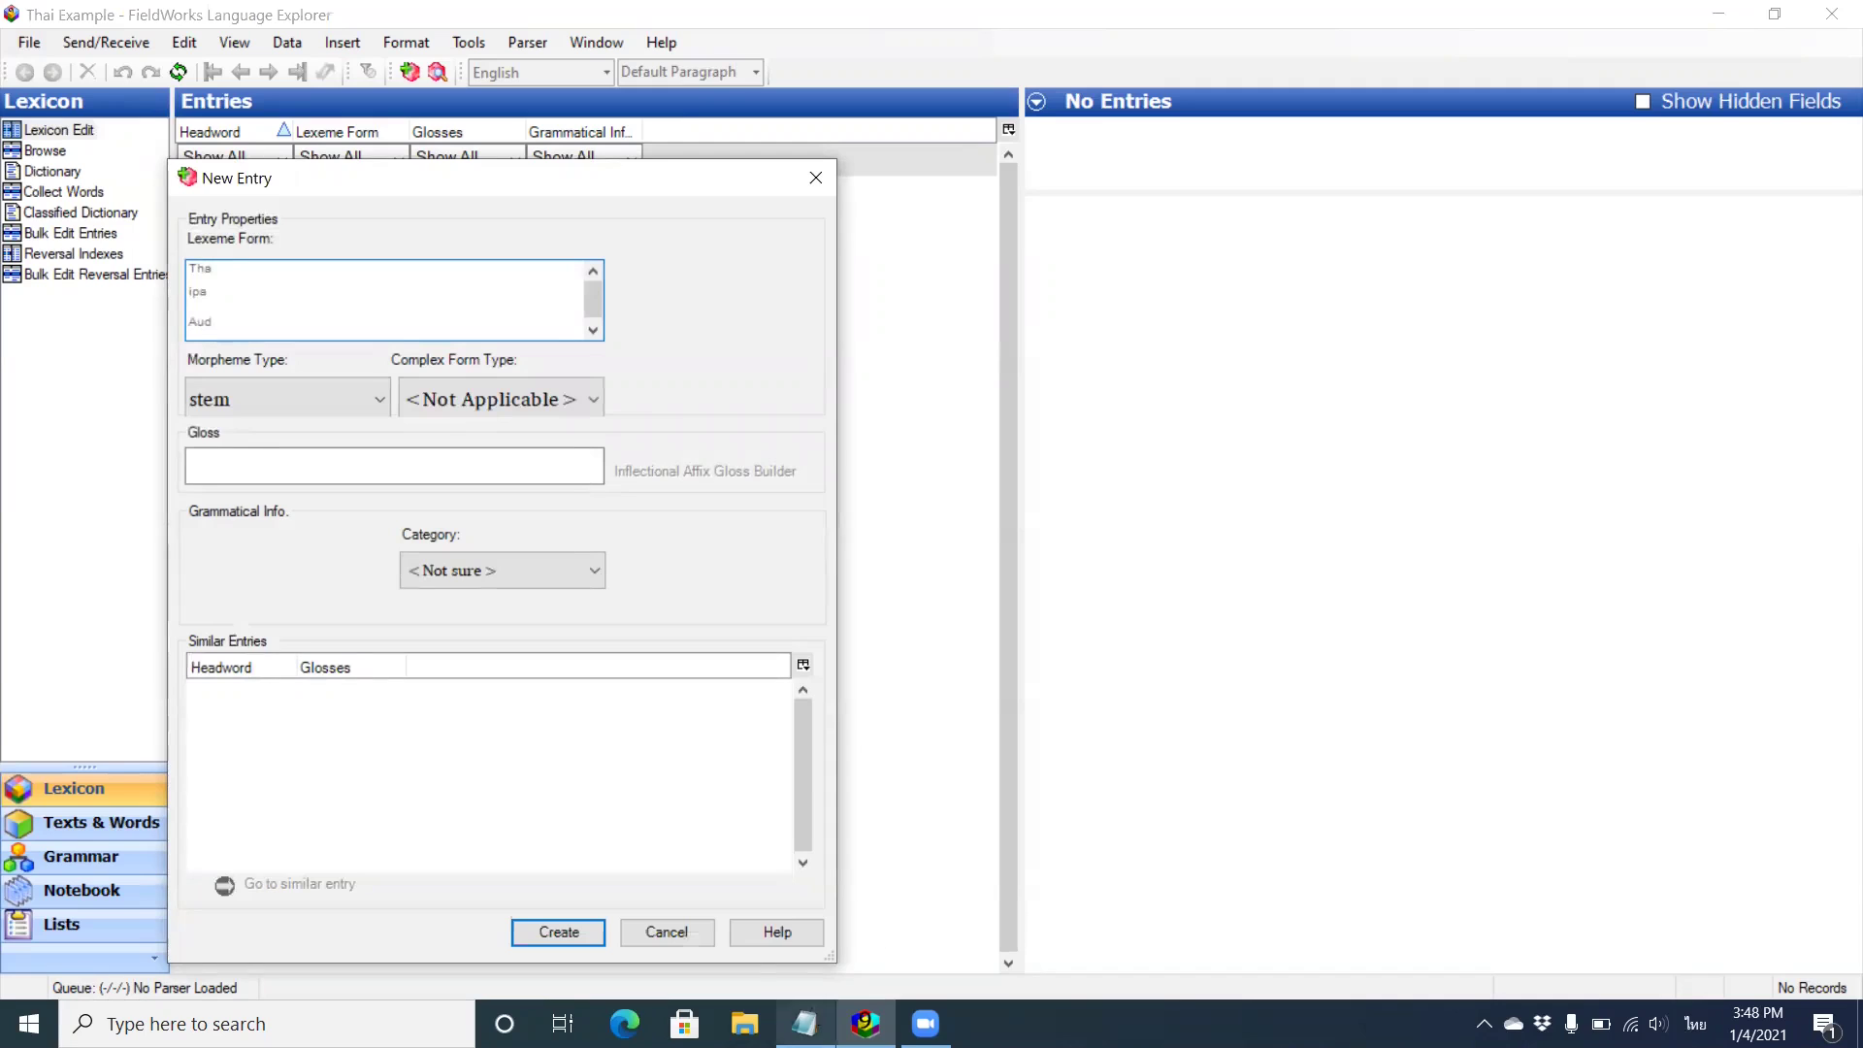
pyautogui.click(804, 1024)
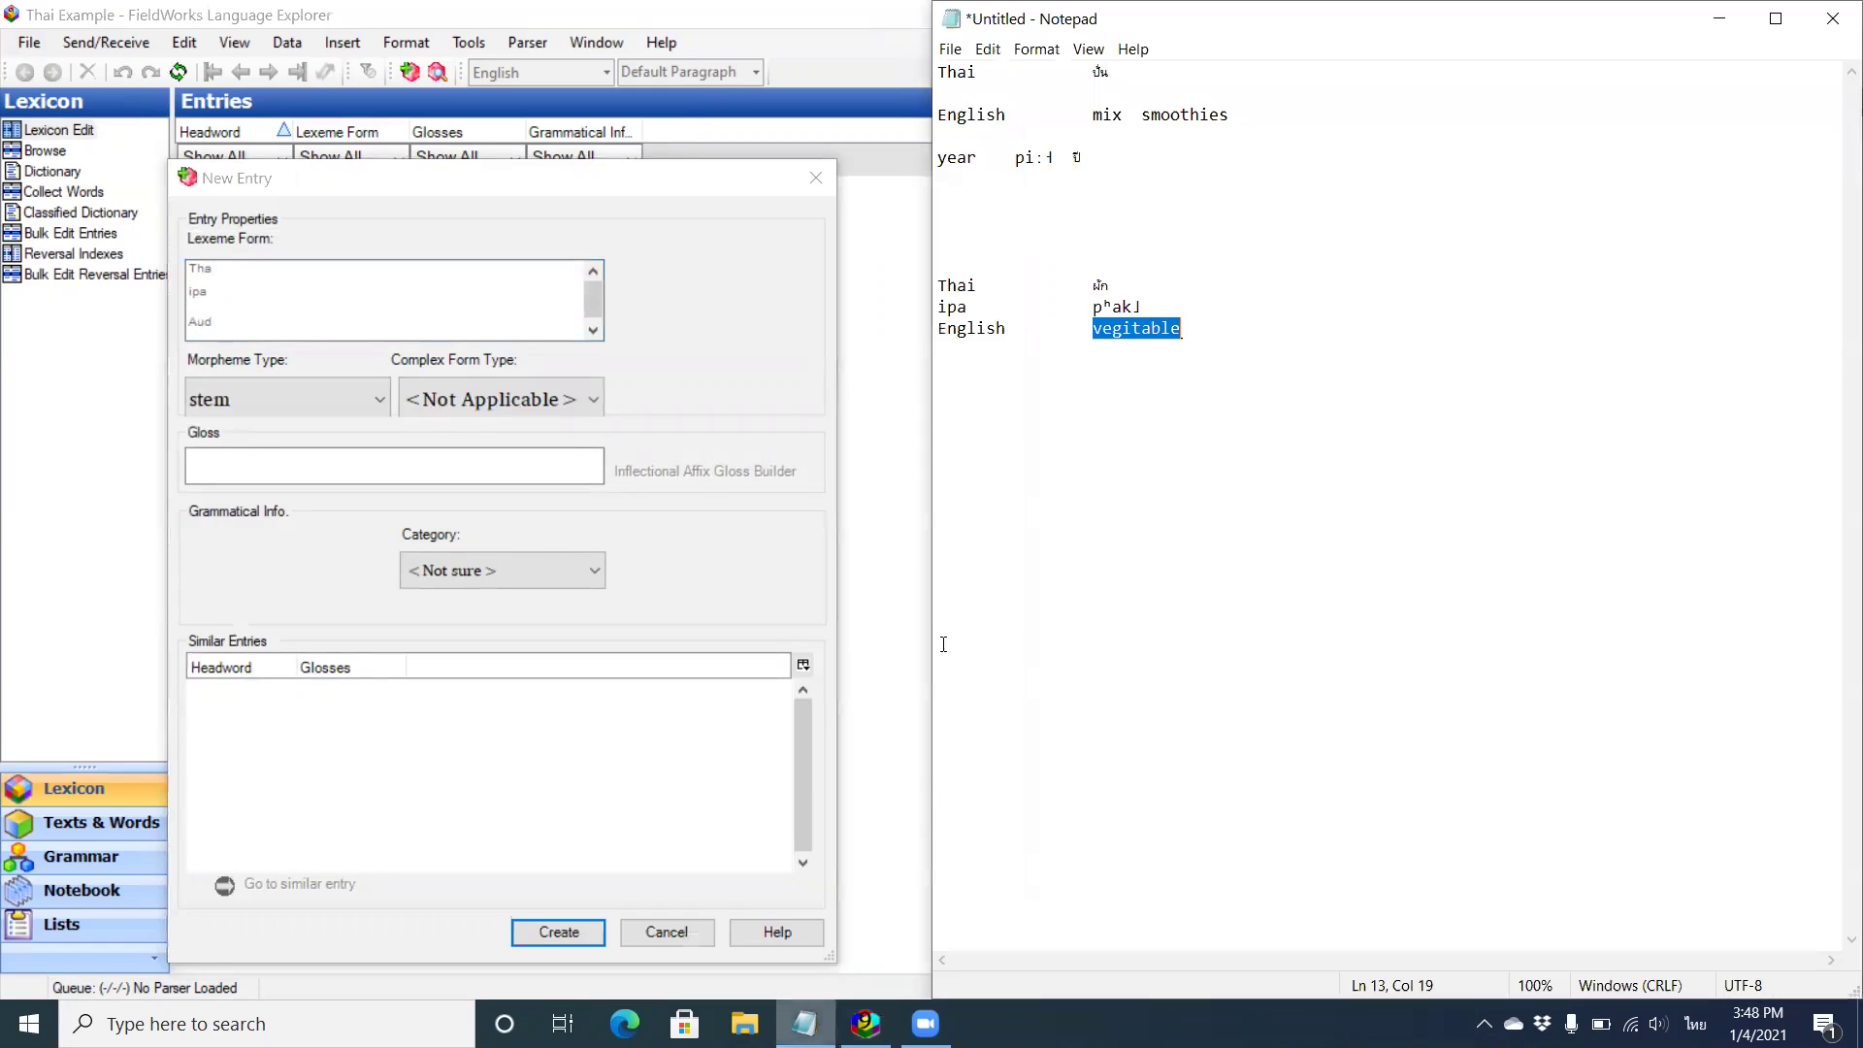
pyautogui.doubleClick(1100, 70)
pyautogui.hotkey('ctrl', 'c')
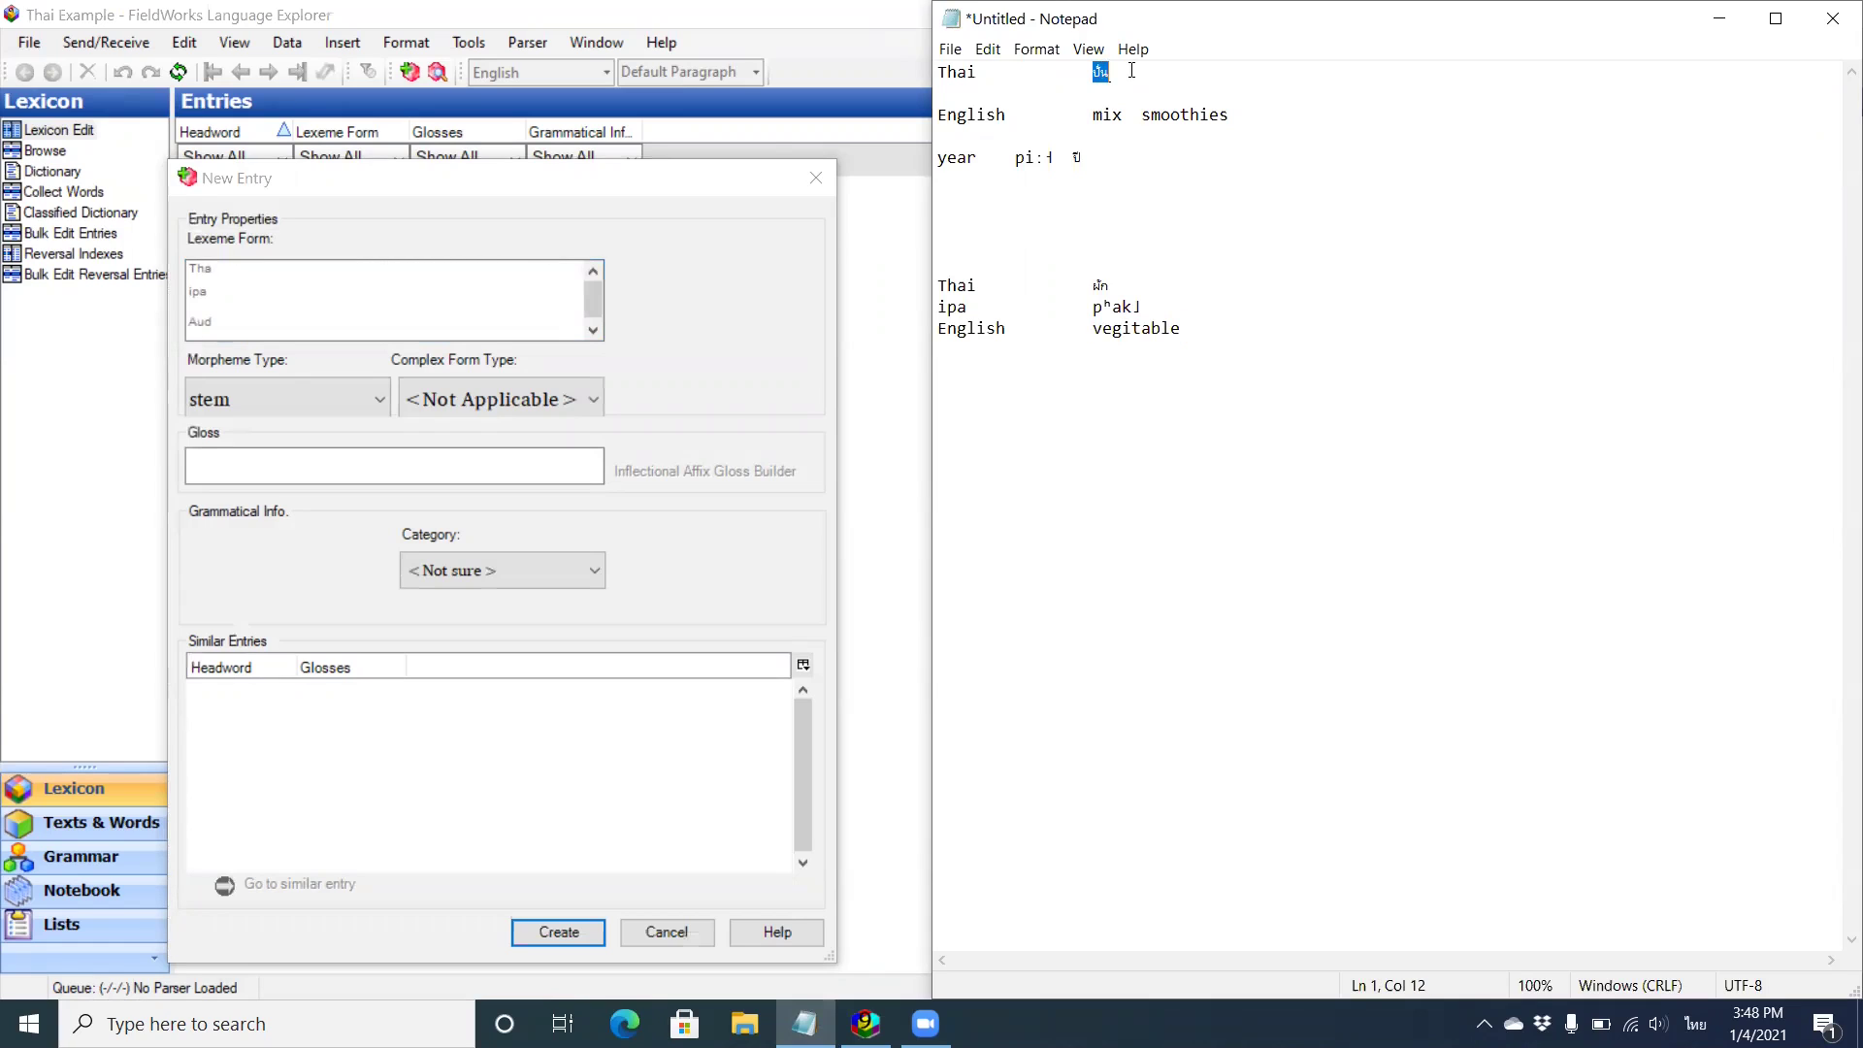
pyautogui.click(229, 266)
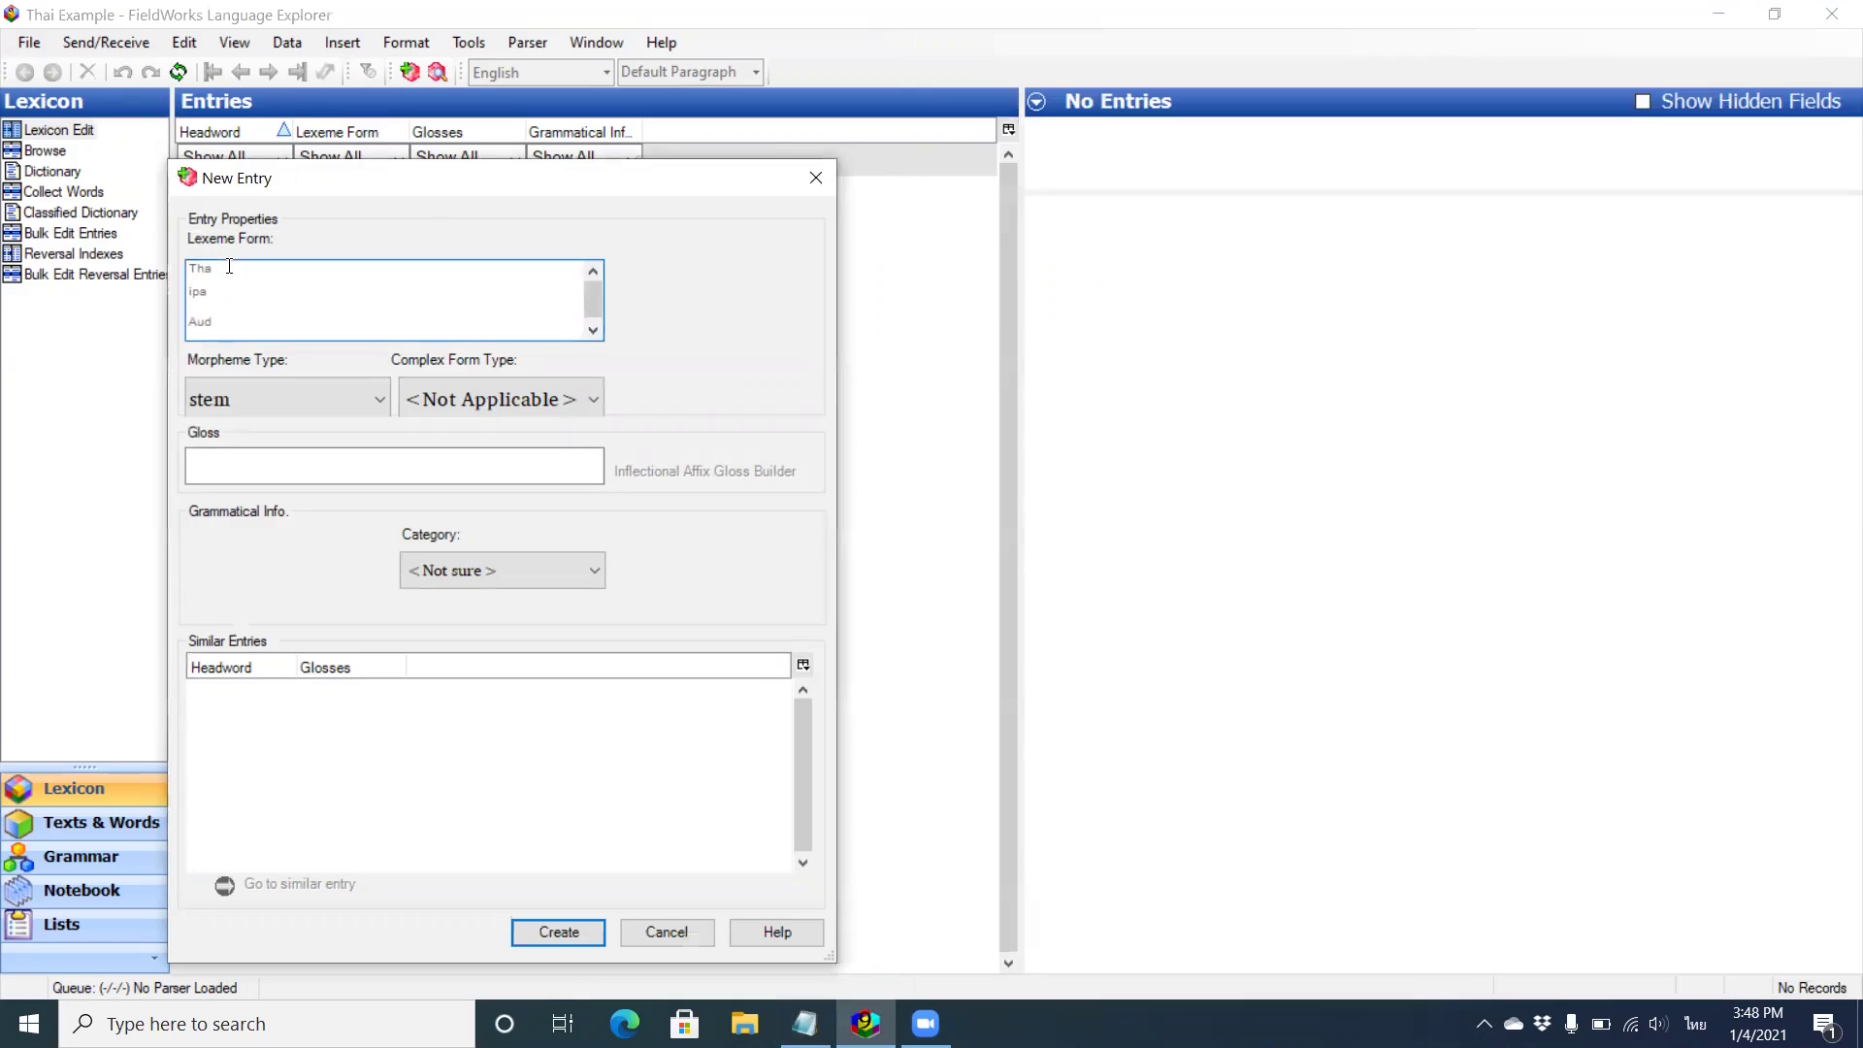
pyautogui.hotkey('ctrl', 'v')
# Paste 'mix' from the notes as the gloss and set the category to Noun.
pyautogui.click(804, 1024)
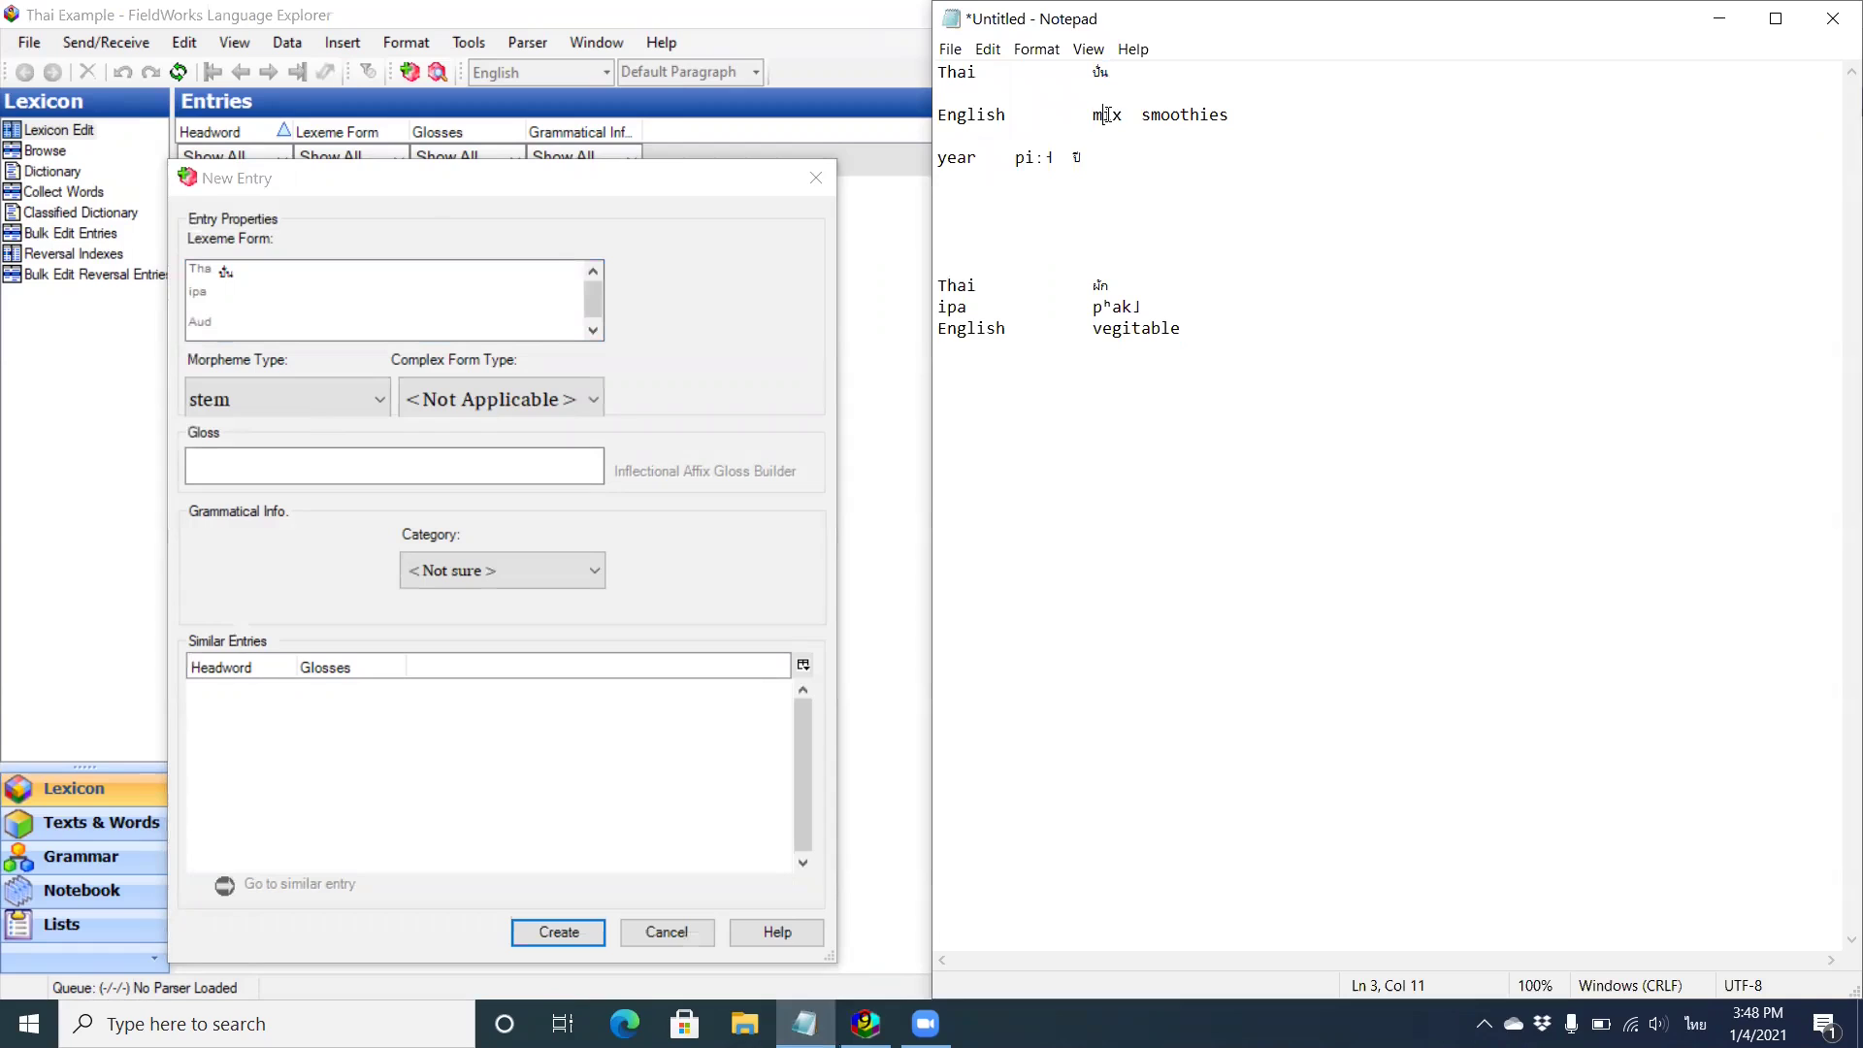
pyautogui.doubleClick(1108, 114)
pyautogui.hotkey('ctrl', 'c')
pyautogui.click(361, 466)
pyautogui.hotkey('ctrl', 'v')
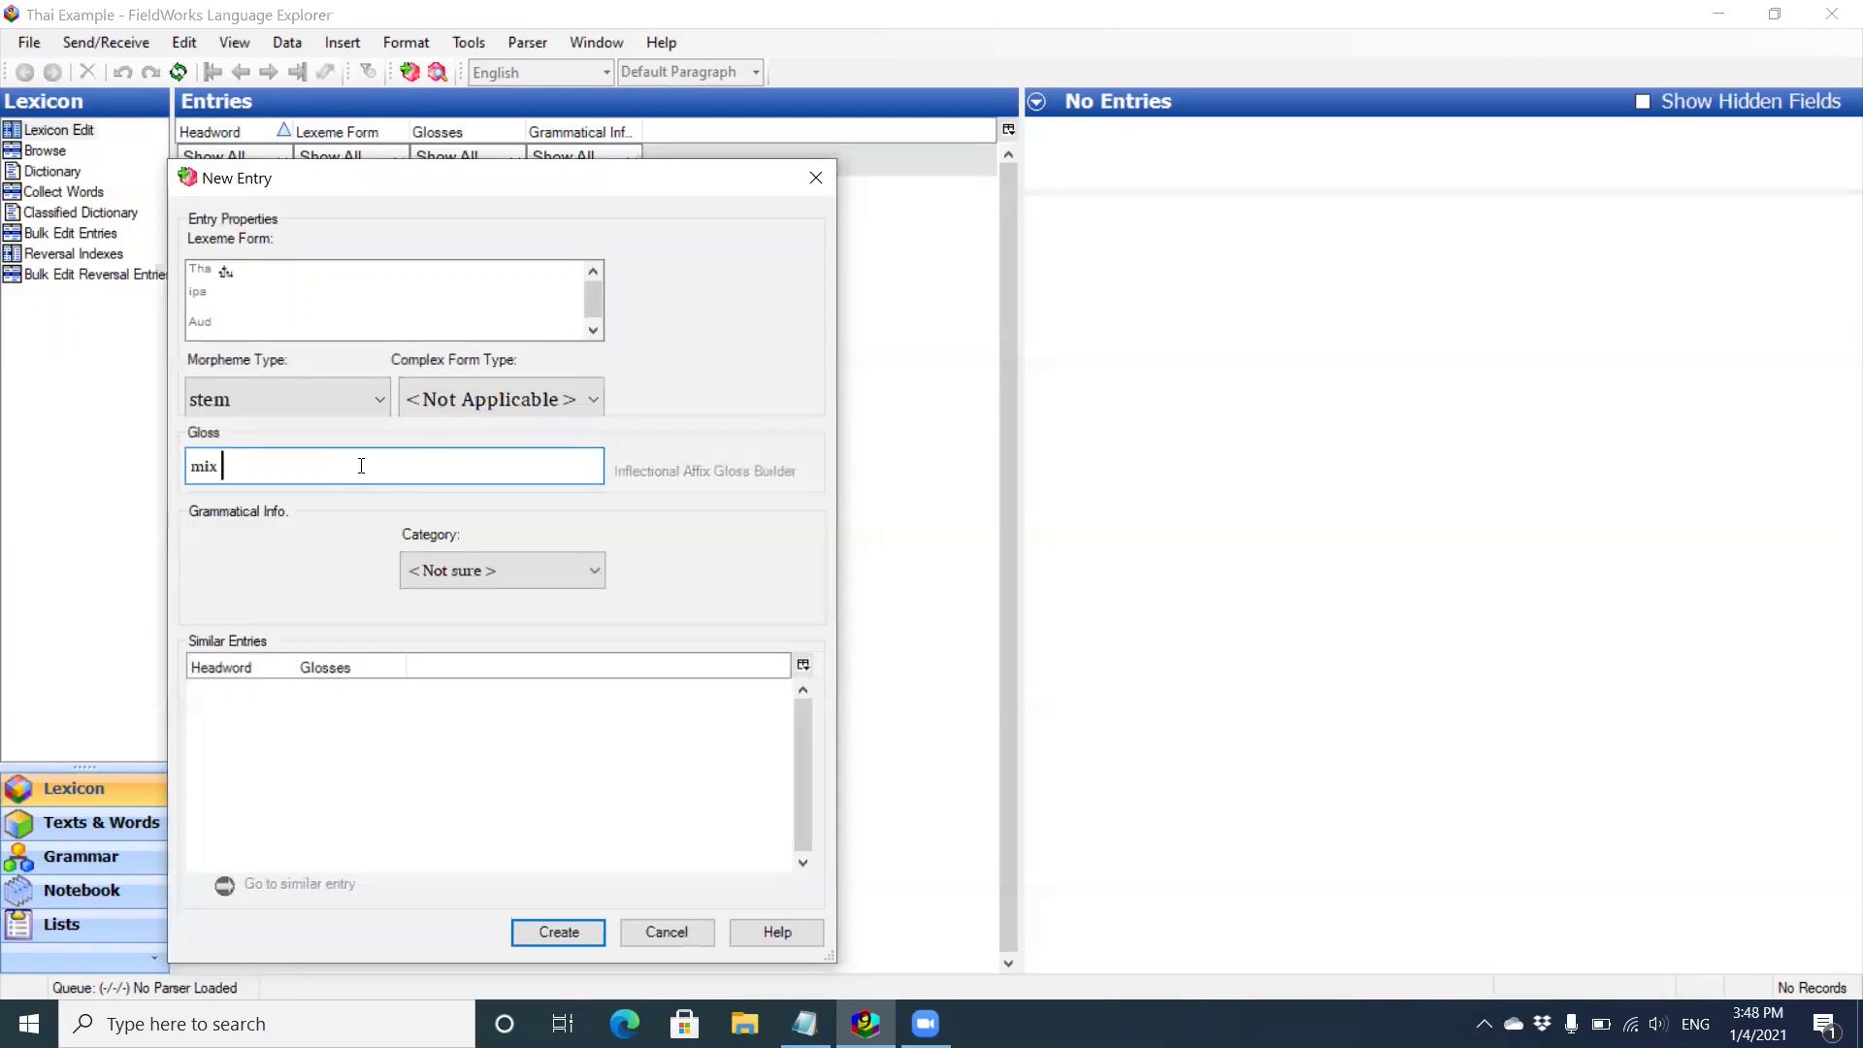
pyautogui.click(532, 573)
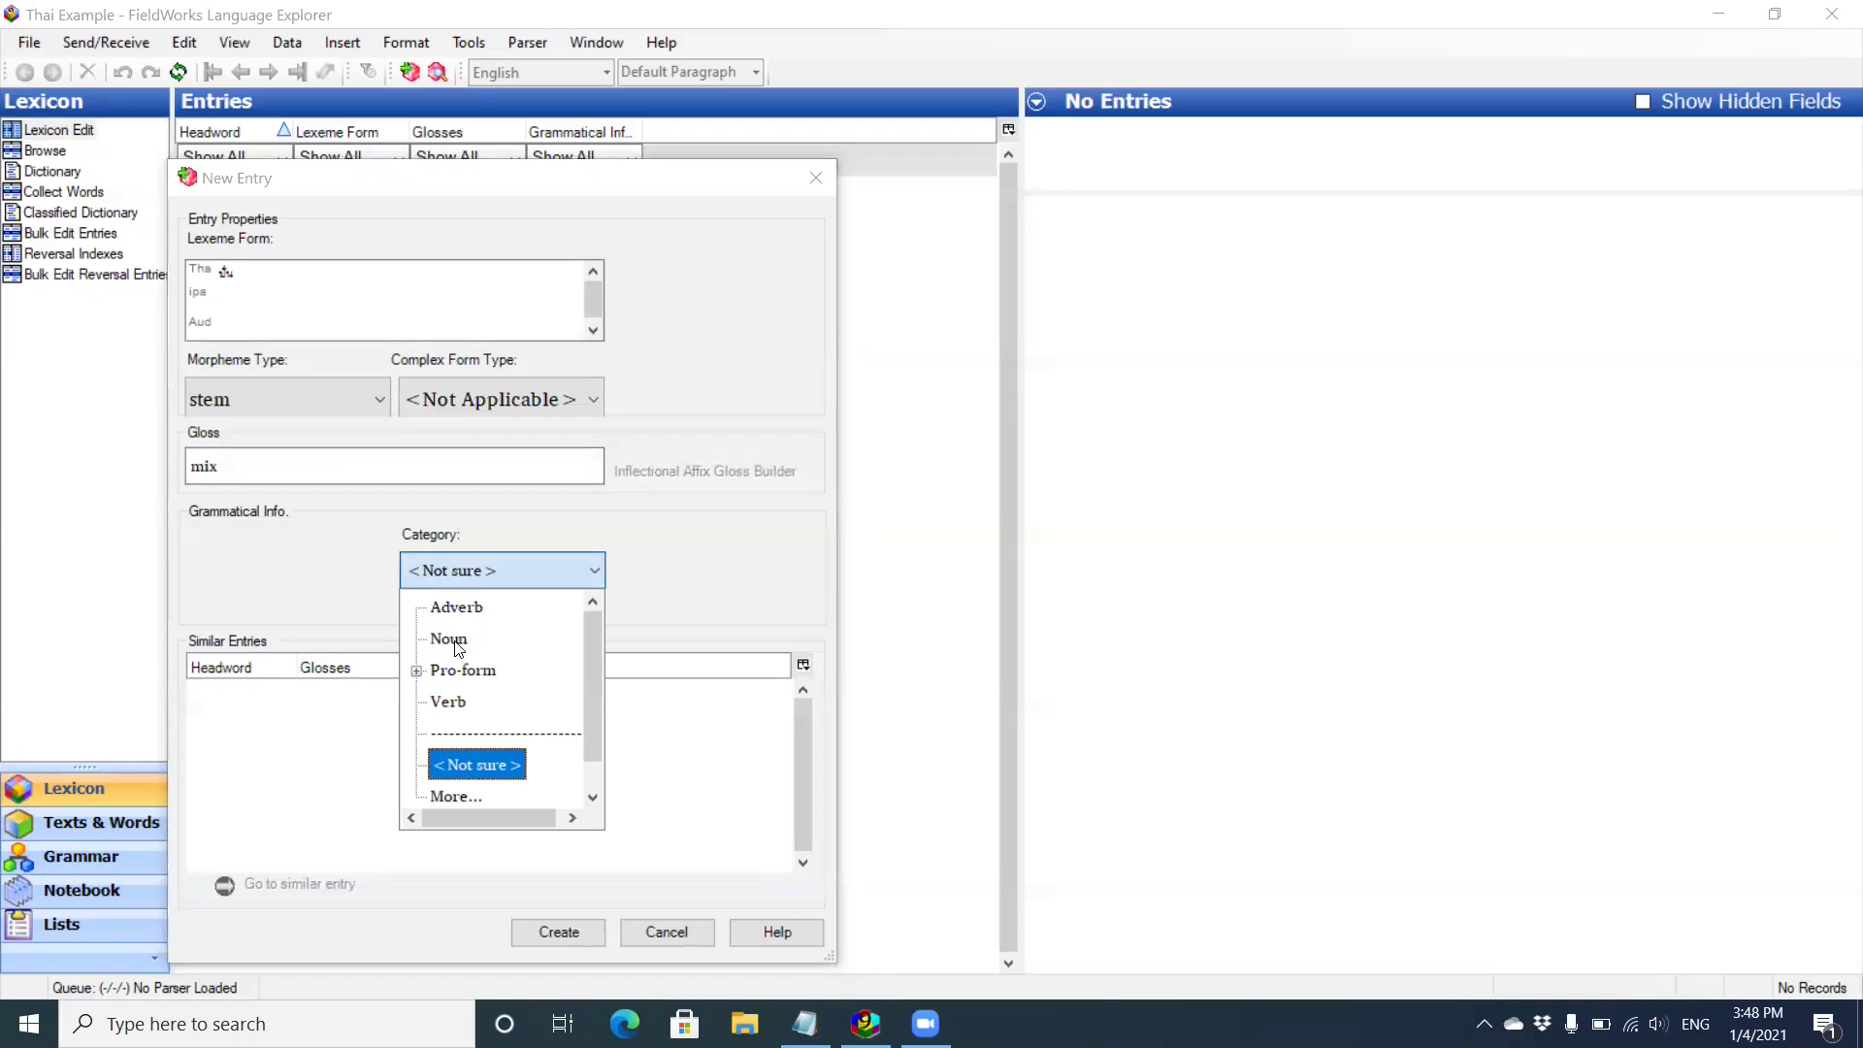
pyautogui.click(454, 639)
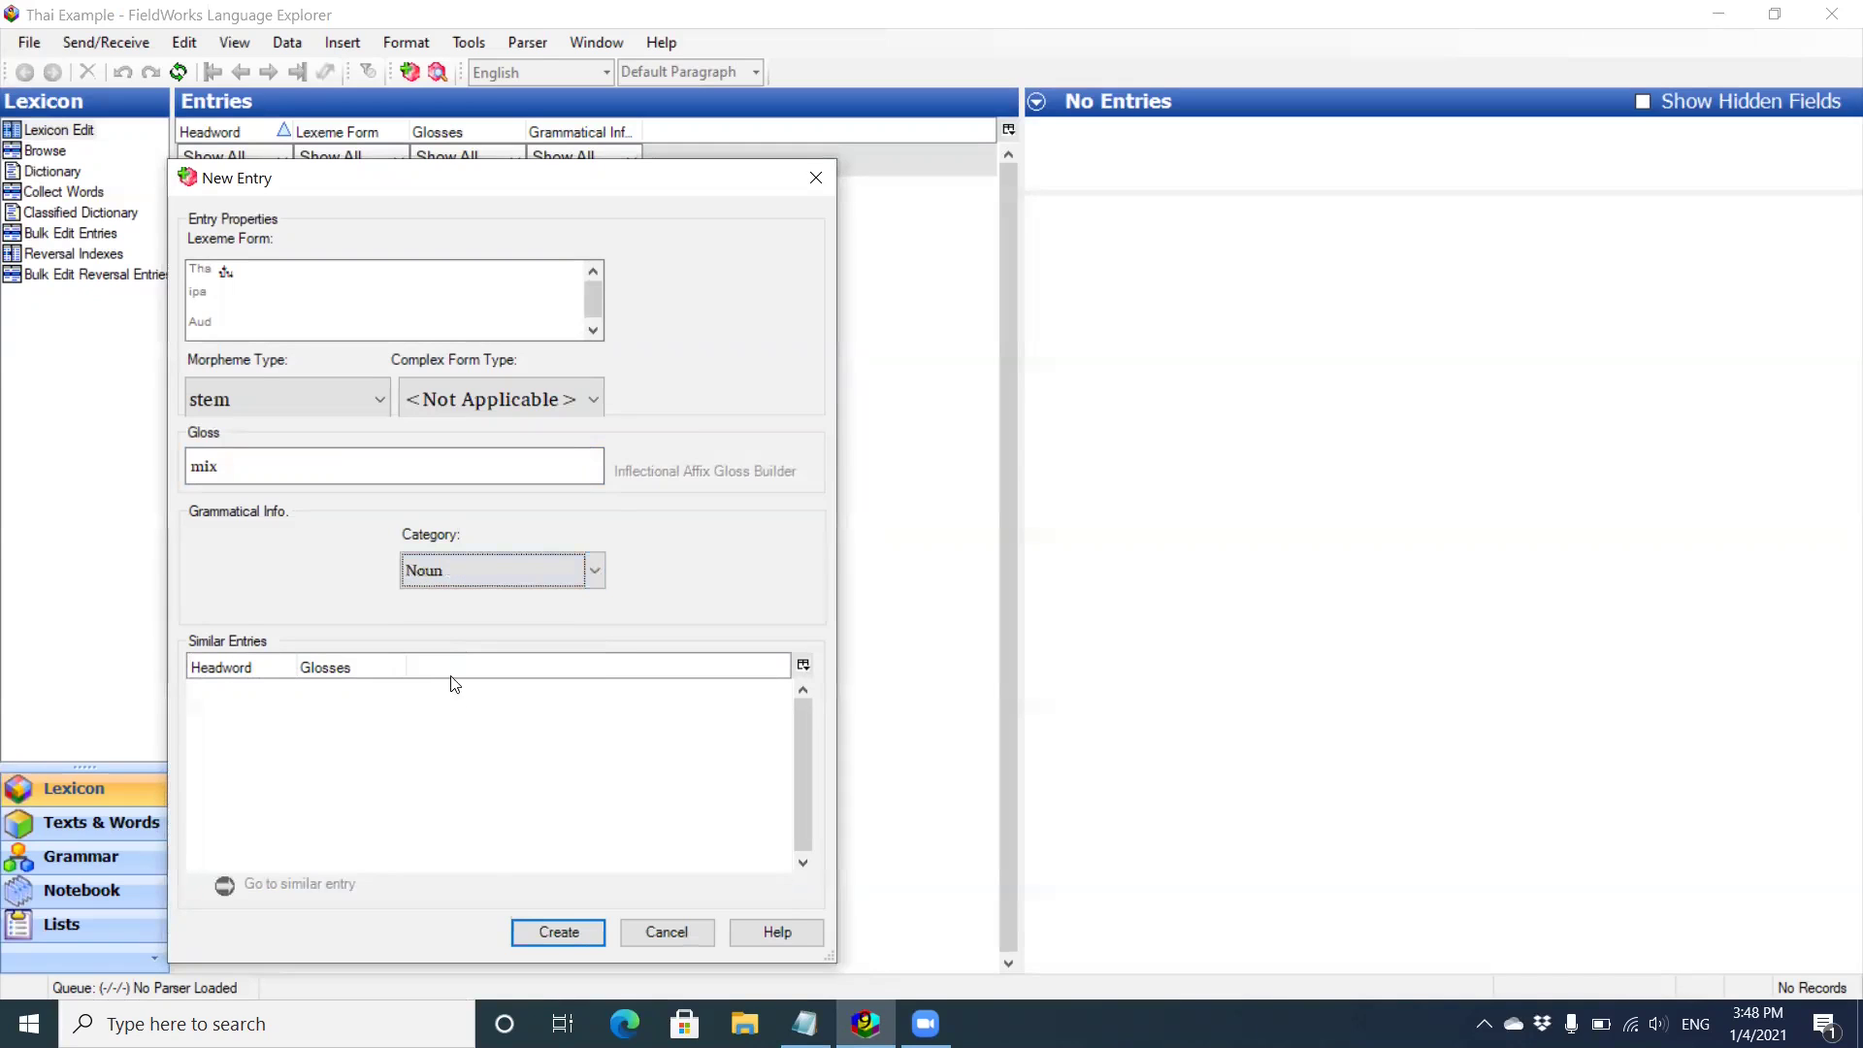
# Create the mix entry, start another new entry, and paste the Thai word for year as its form.
pyautogui.click(544, 934)
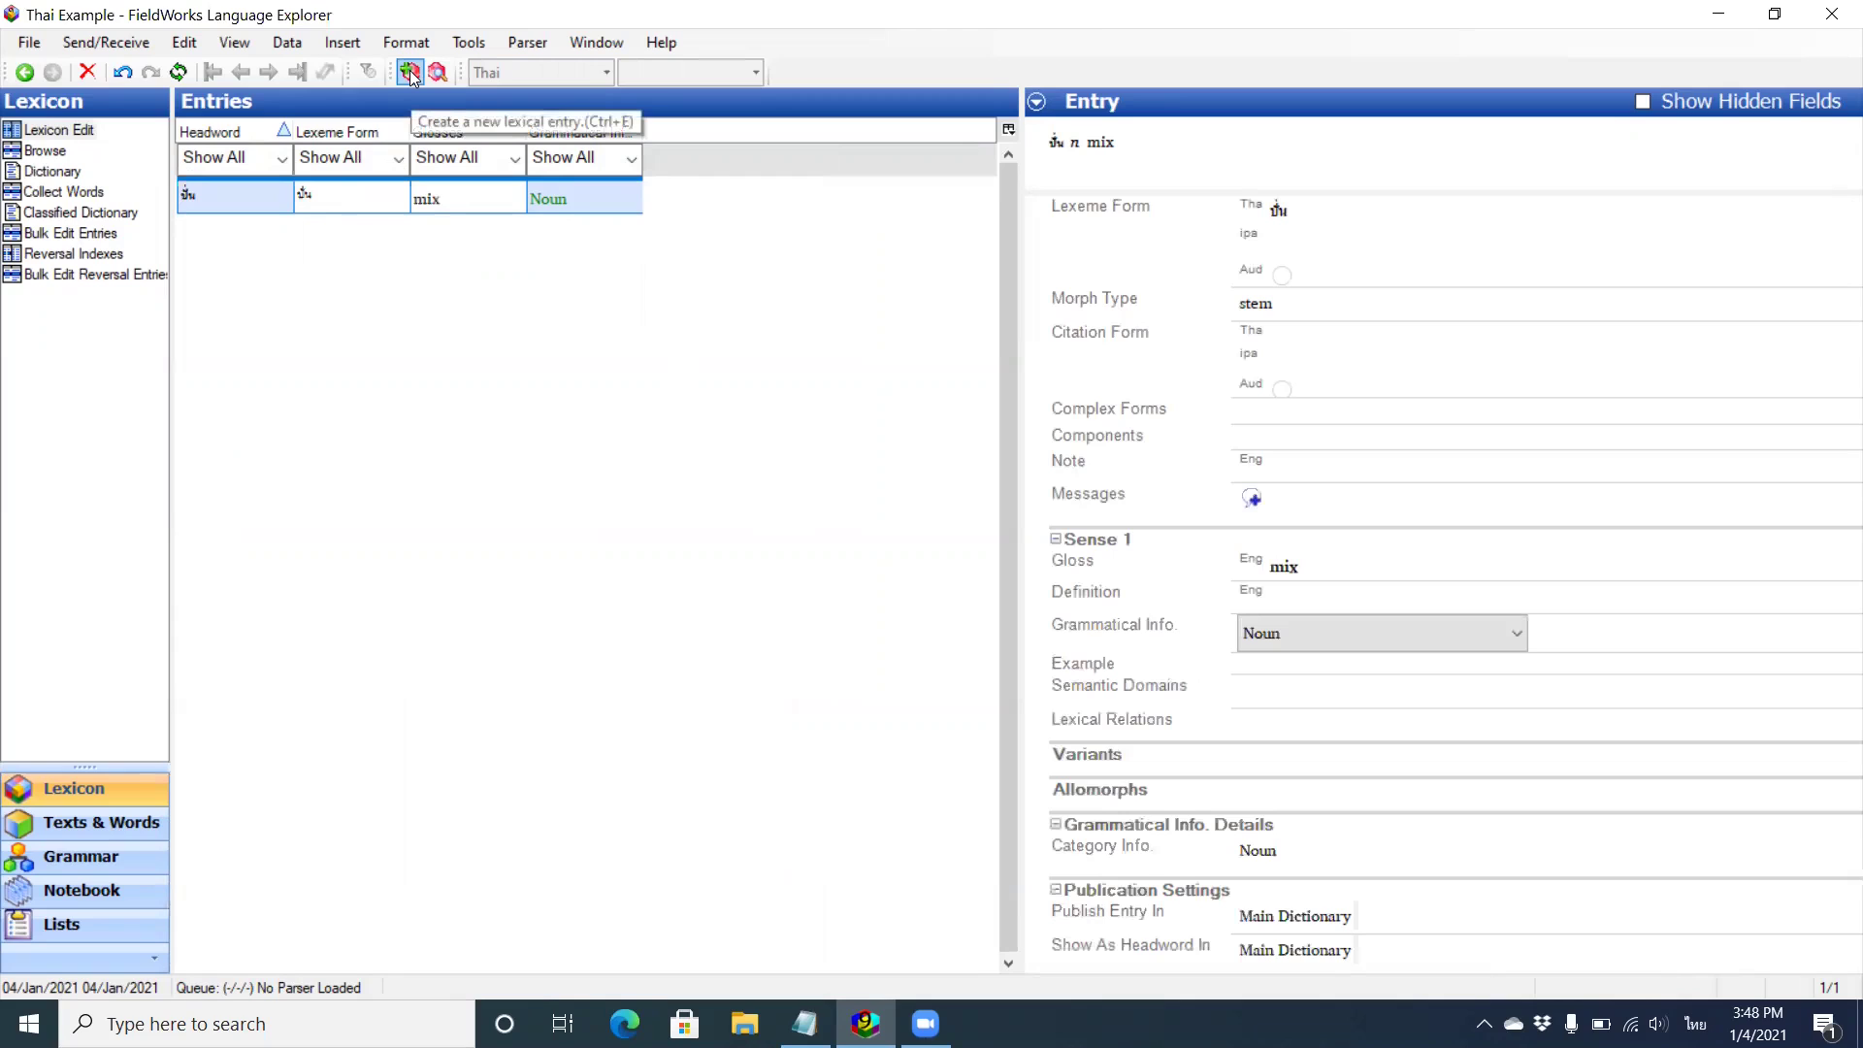
pyautogui.click(410, 71)
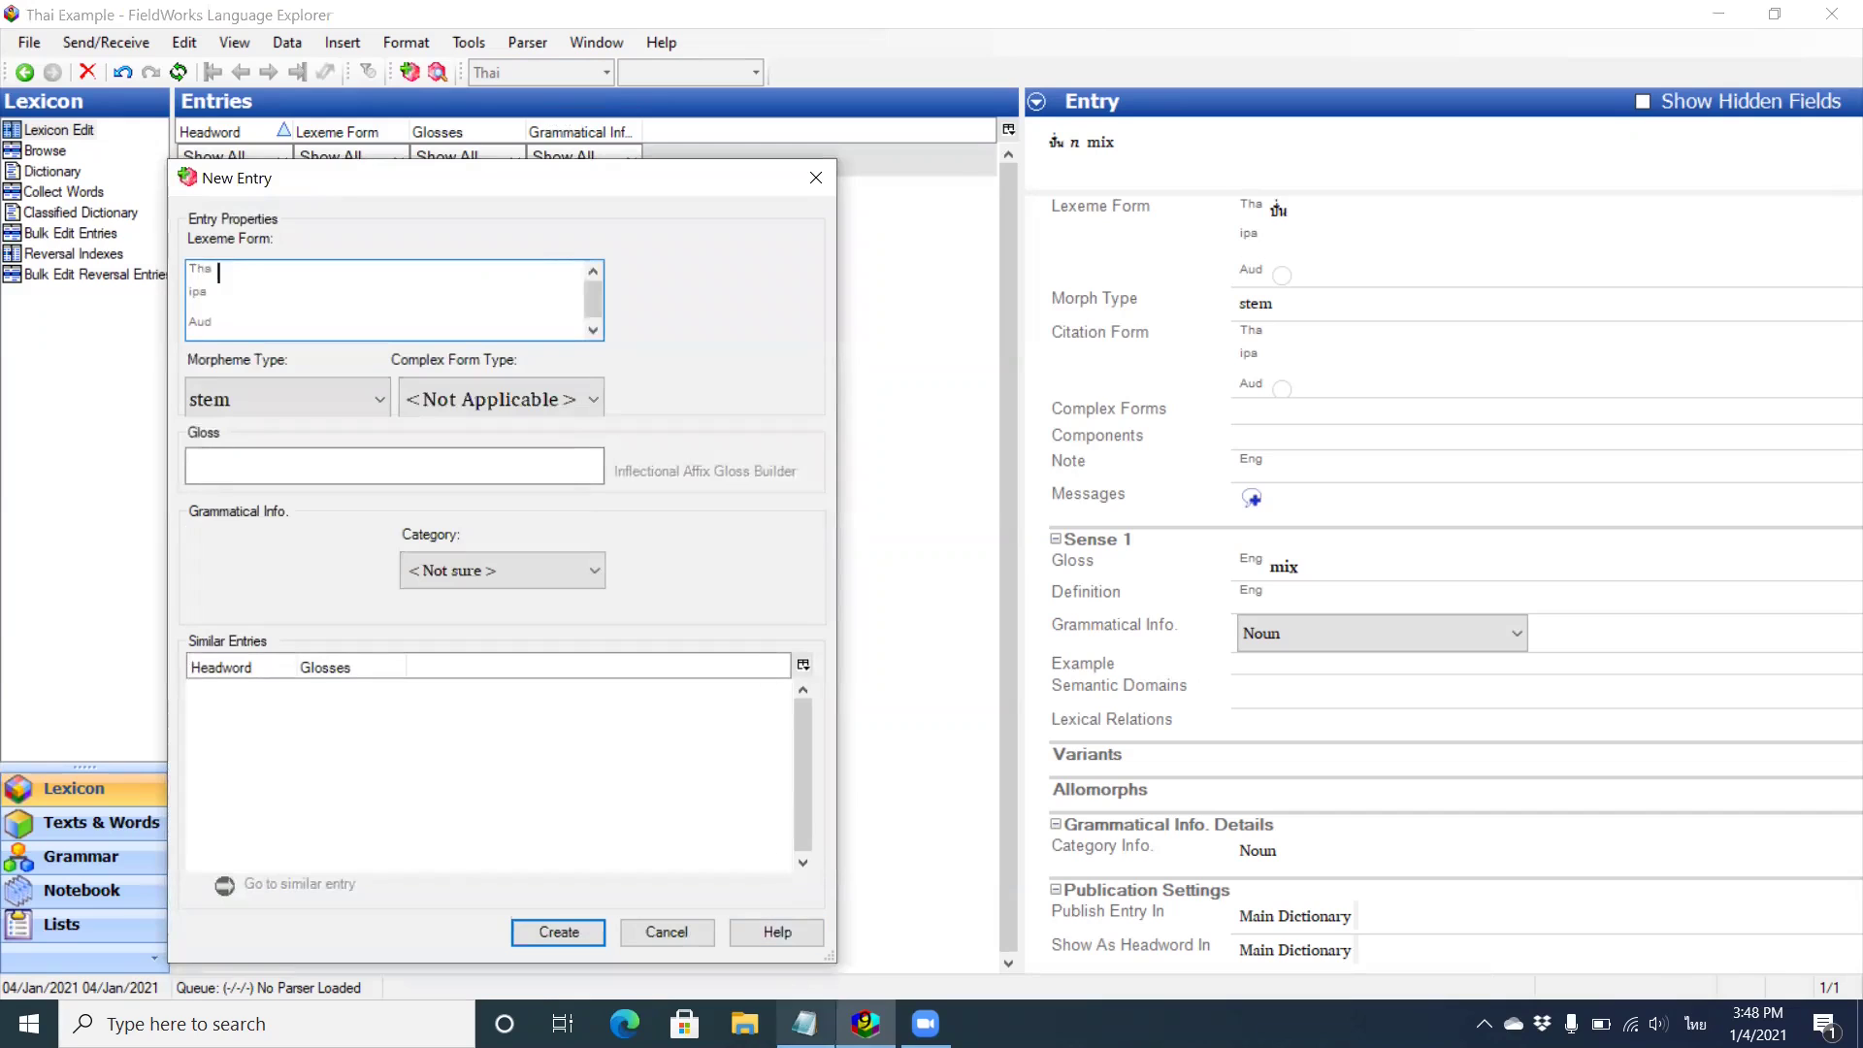
pyautogui.click(804, 1024)
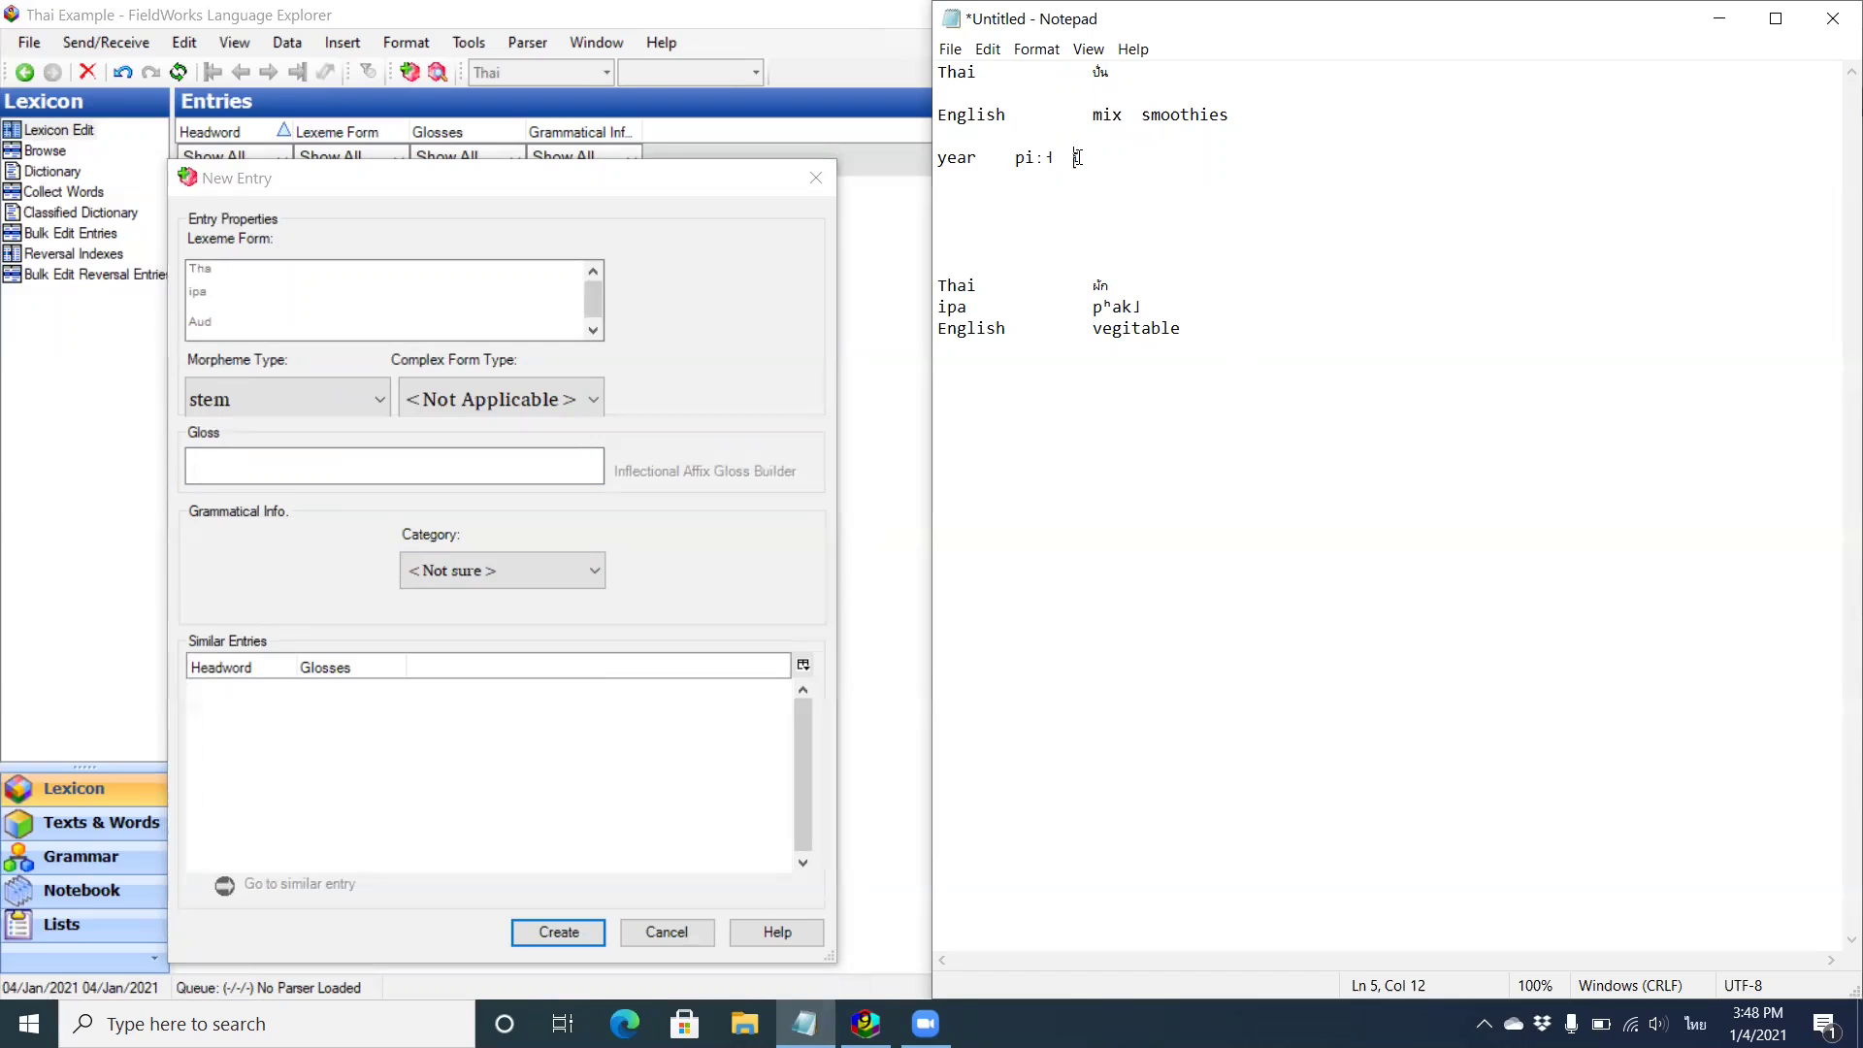
pyautogui.doubleClick(1075, 157)
pyautogui.click(1080, 157)
pyautogui.doubleClick(1080, 157)
pyautogui.hotkey('ctrl', 'c')
pyautogui.click(229, 268)
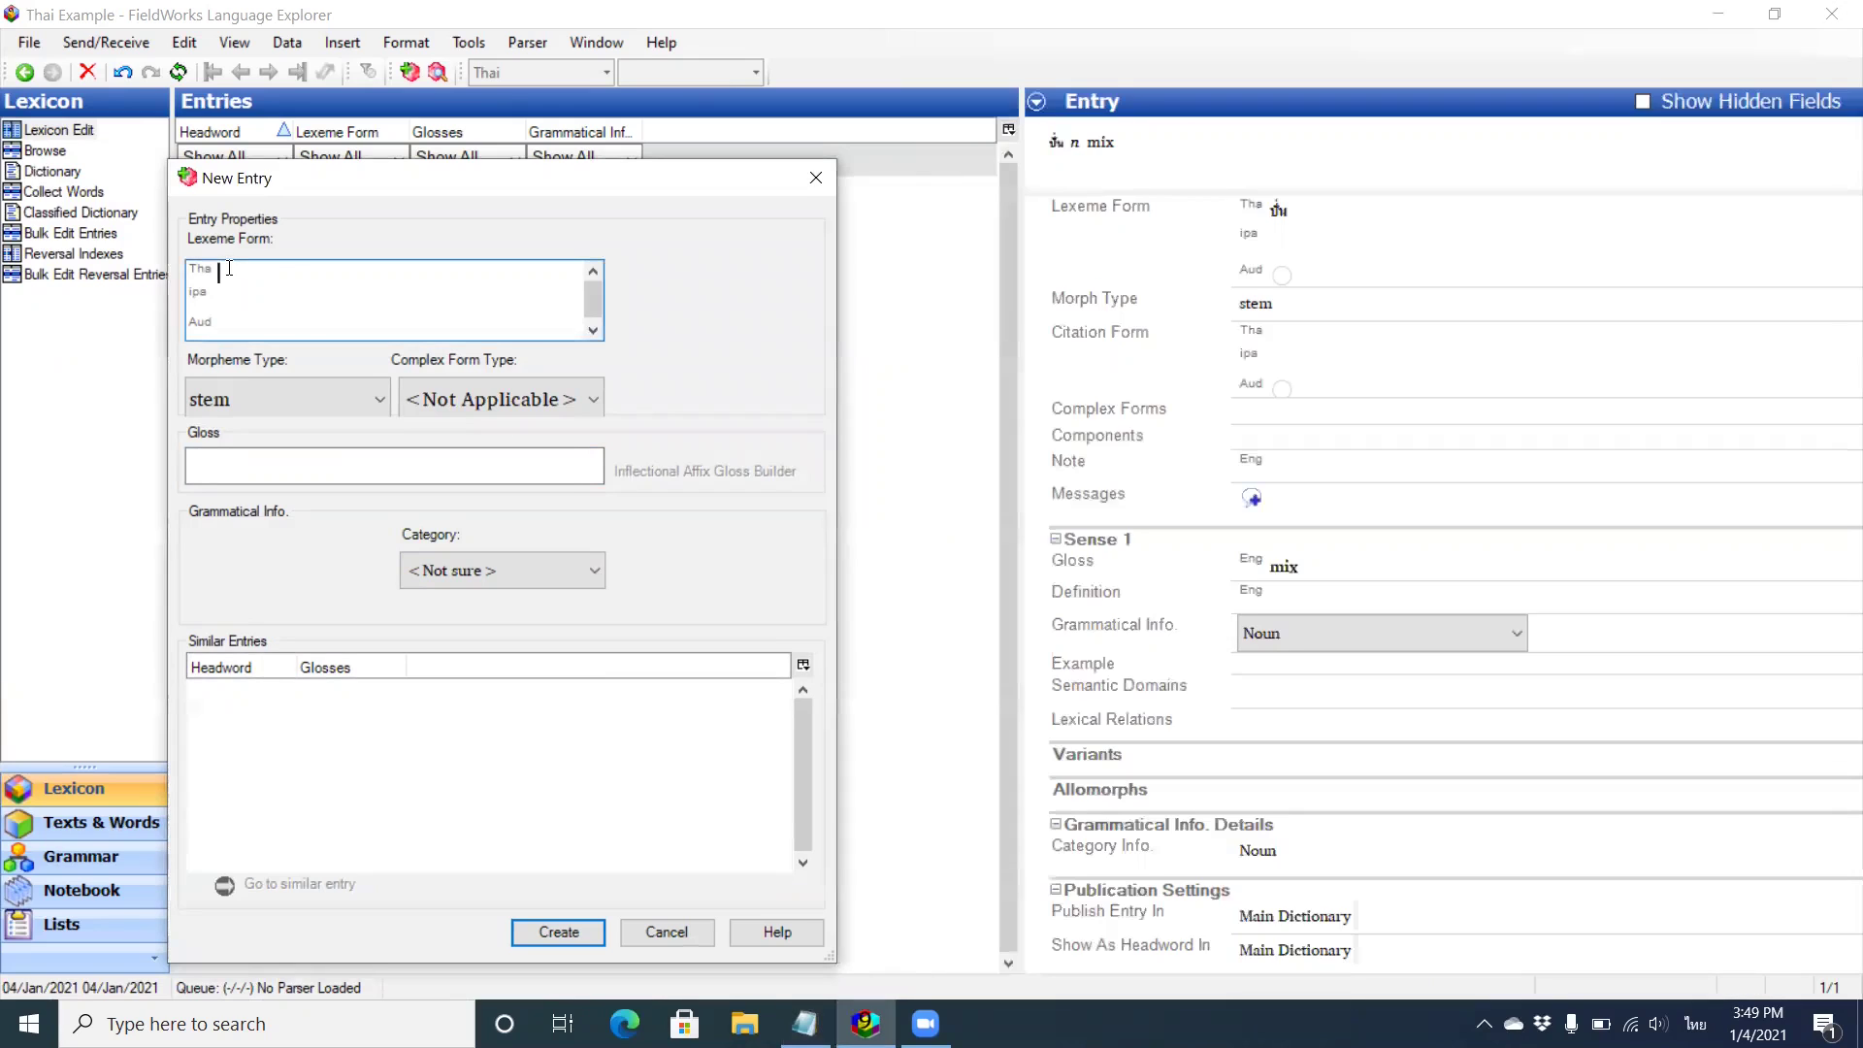
pyautogui.hotkey('ctrl', 'v')
# Fill in gloss 'year' and IPA 'piː' from the notes, and set the category to Noun.
pyautogui.hotkey('alt', 'Tab')
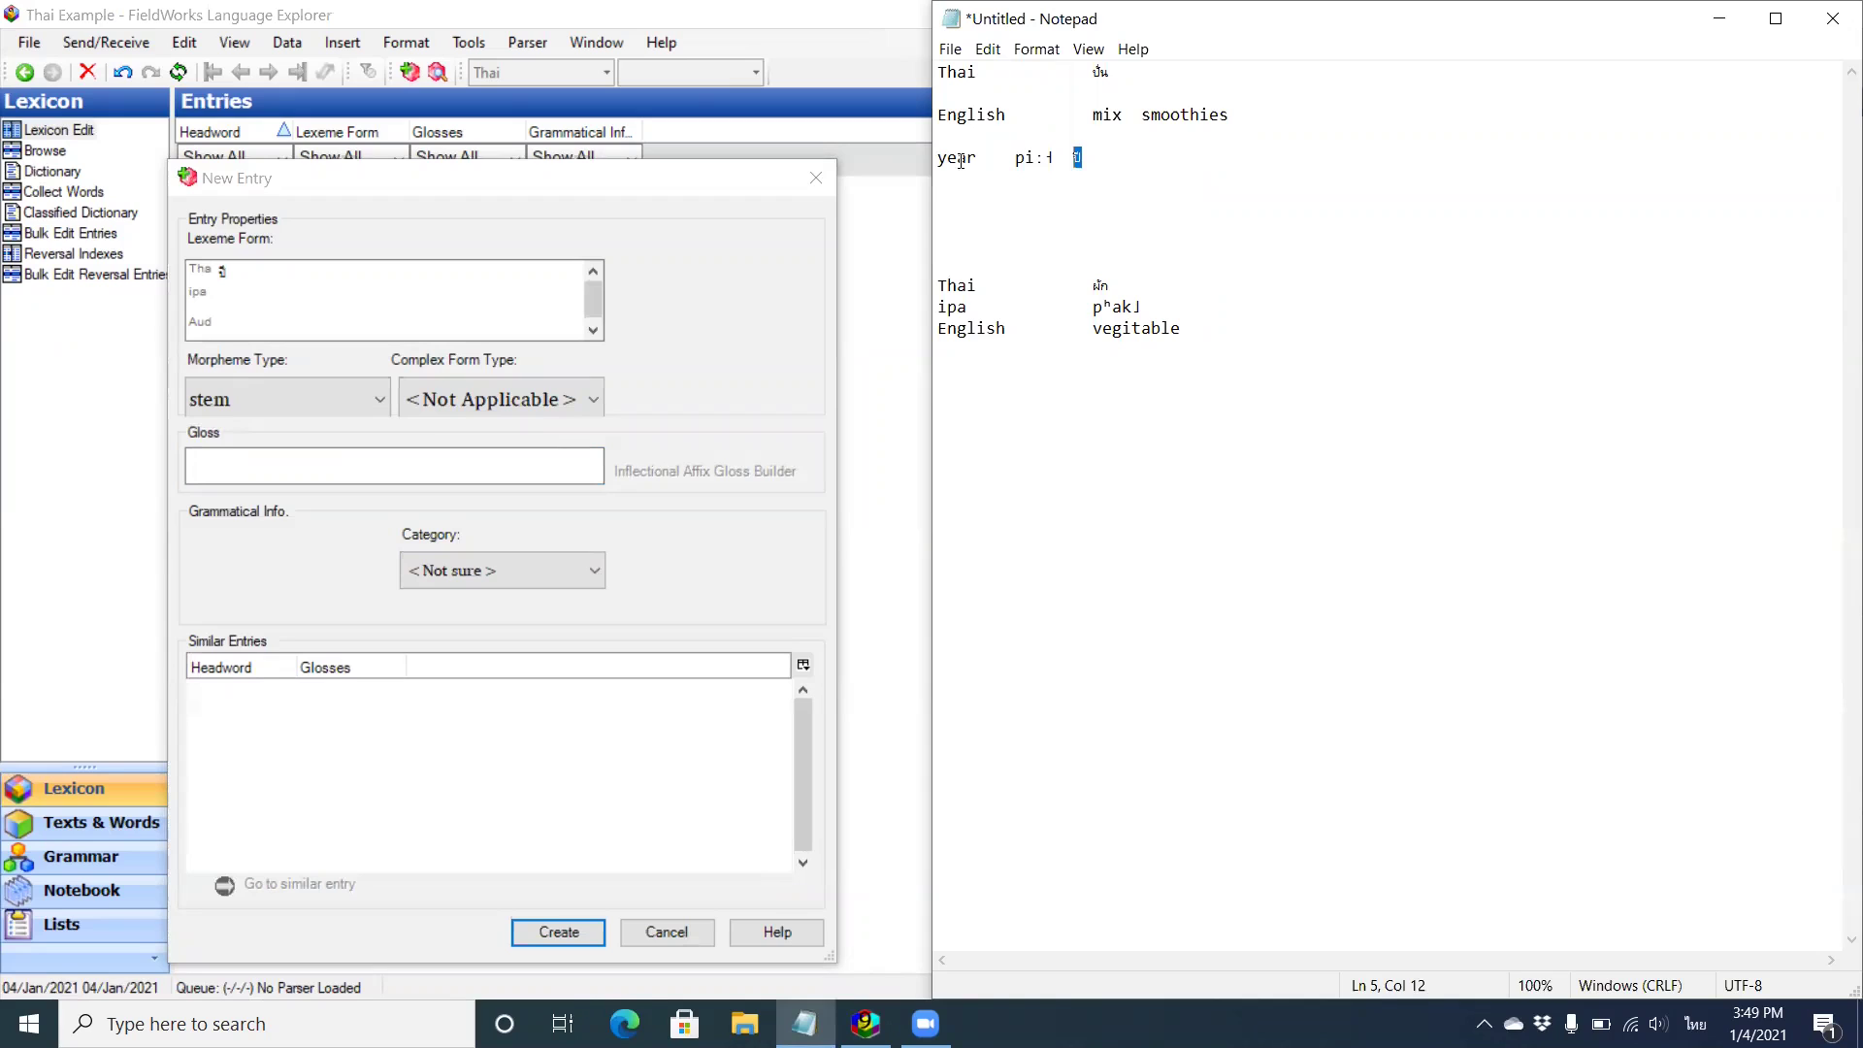
pyautogui.doubleClick(960, 160)
pyautogui.hotkey('ctrl', 'c')
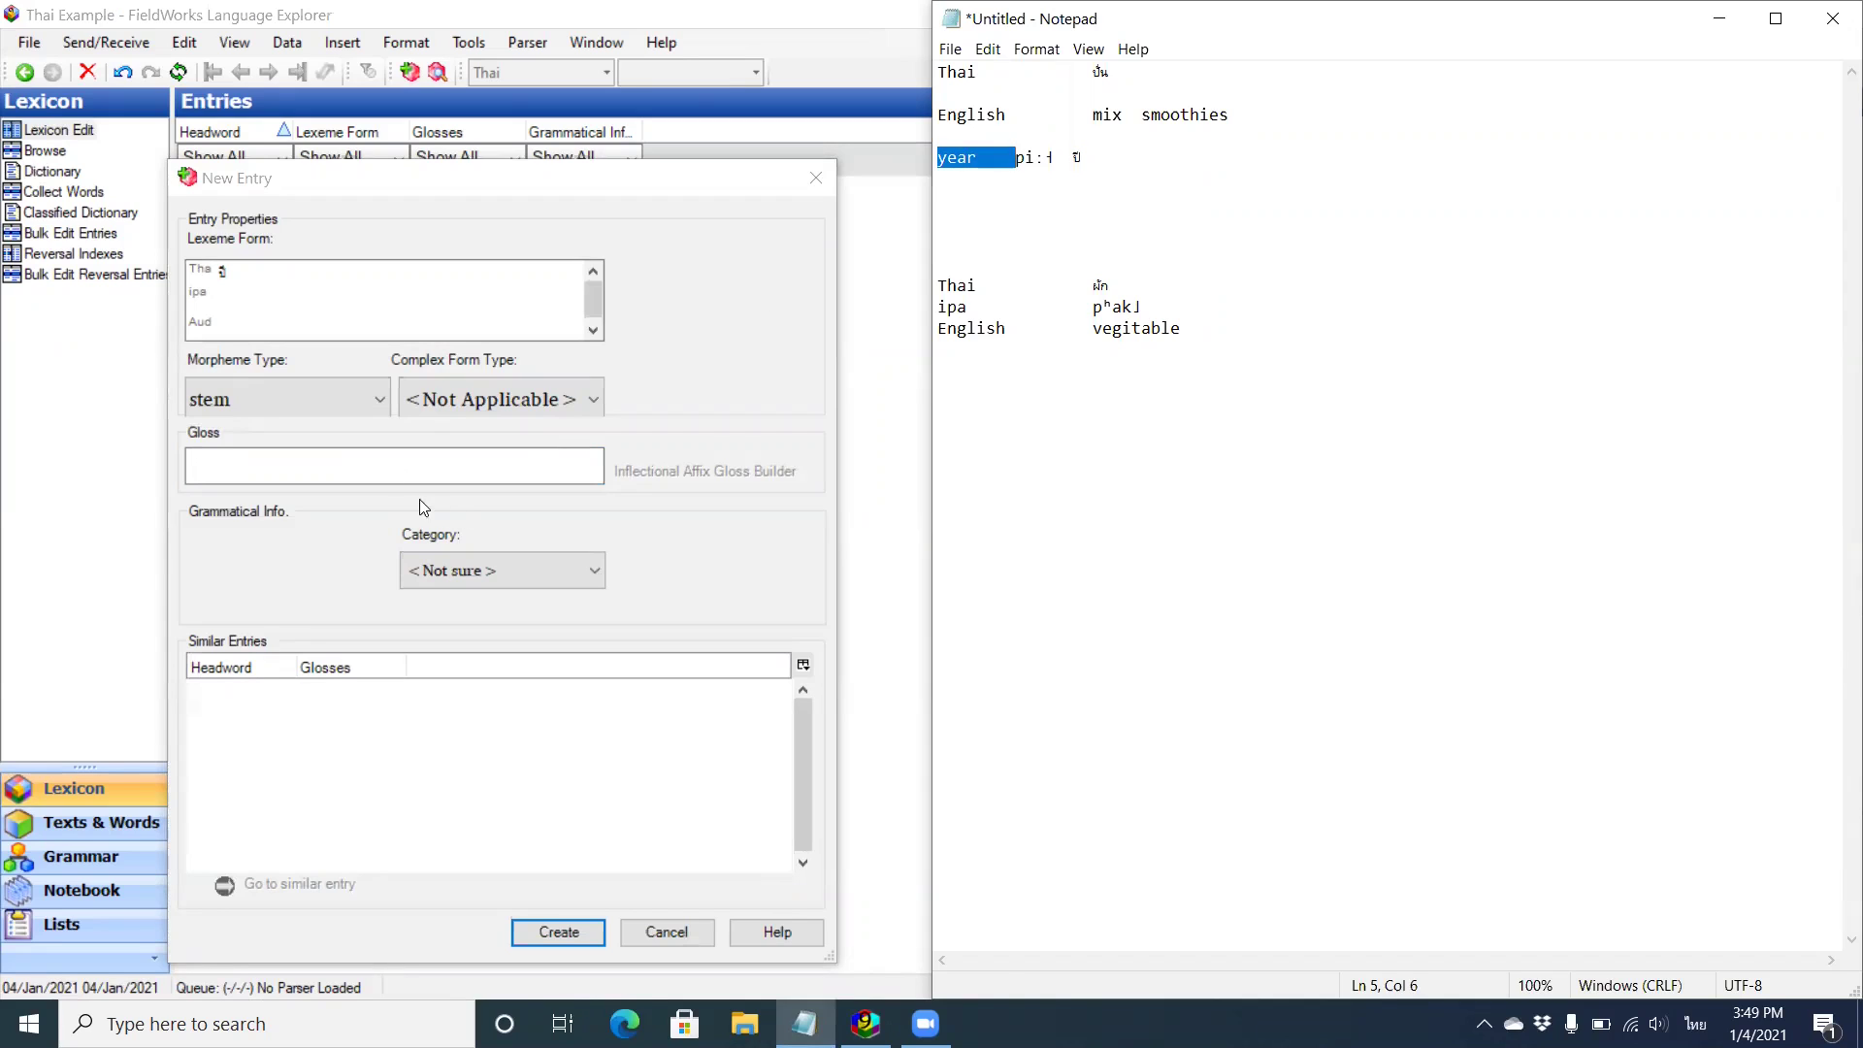
pyautogui.click(388, 468)
pyautogui.hotkey('ctrl', 'v')
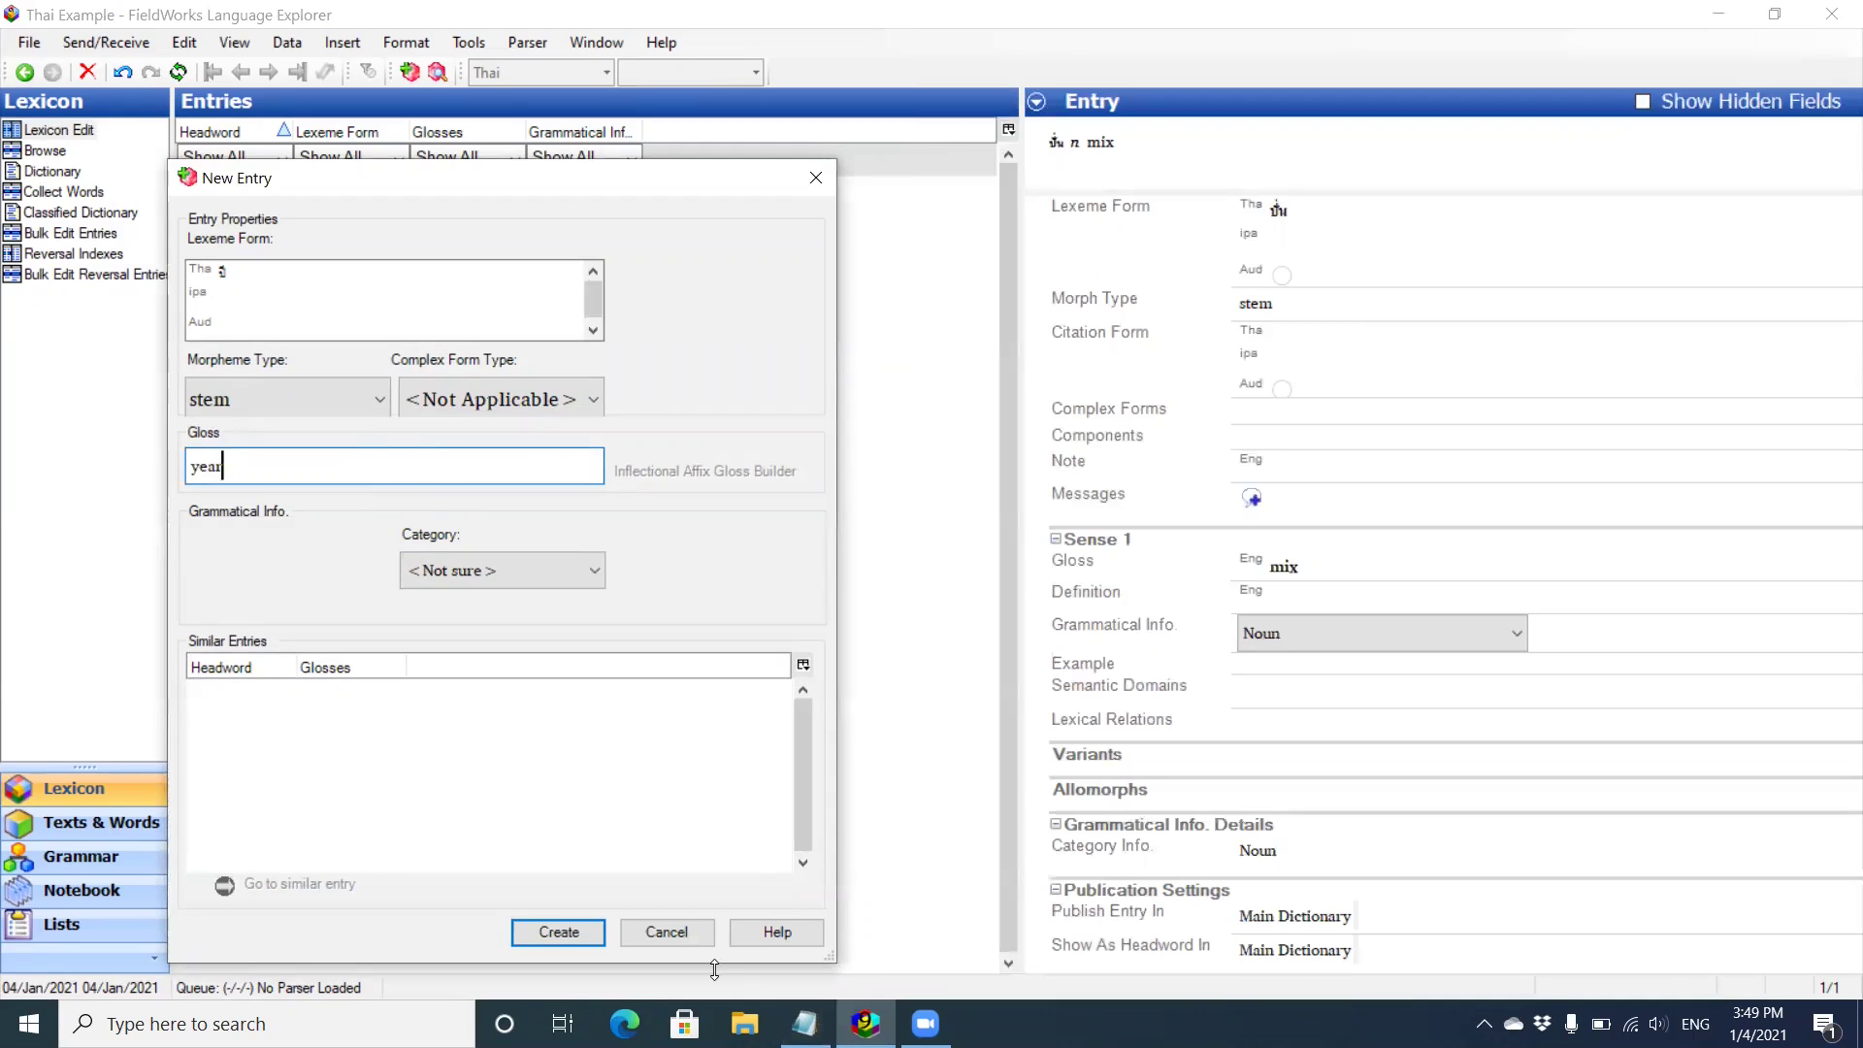
pyautogui.hotkey('alt', 'Tab')
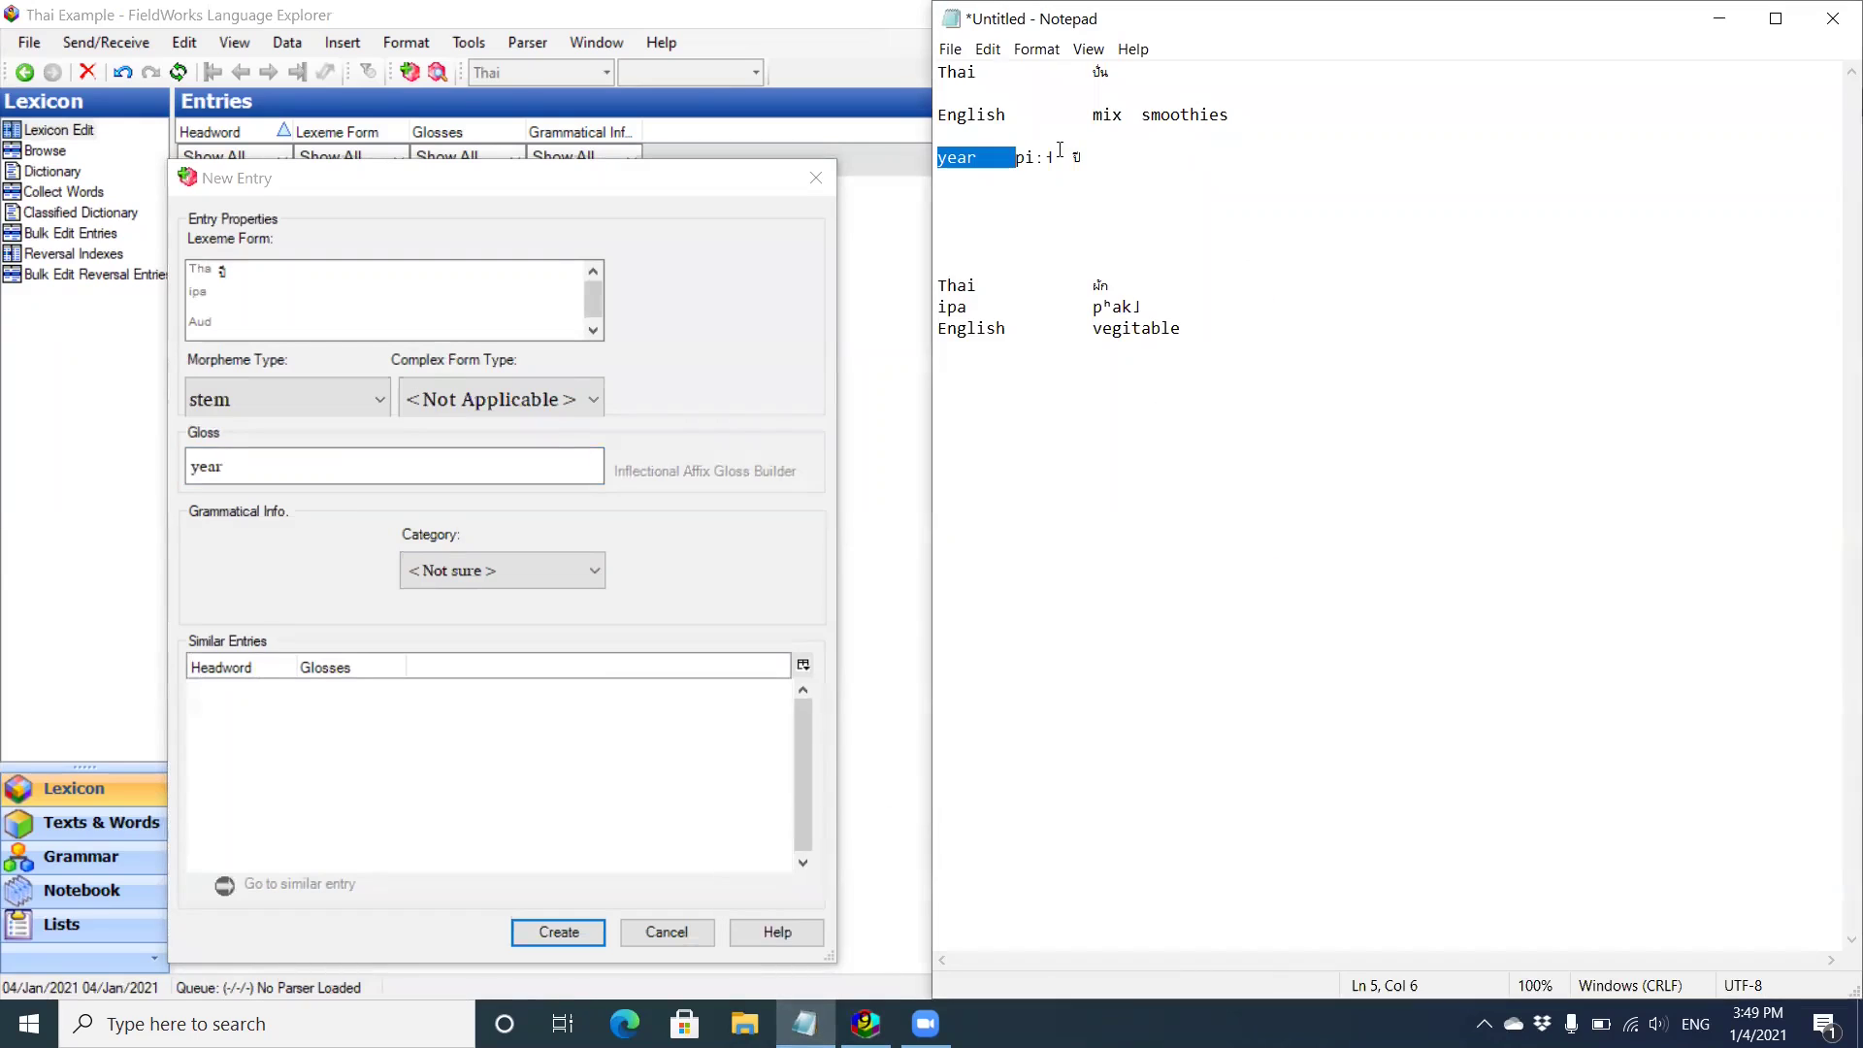
pyautogui.moveTo(1054, 157); pyautogui.dragTo(1019, 163)
pyautogui.hotkey('ctrl', 'c')
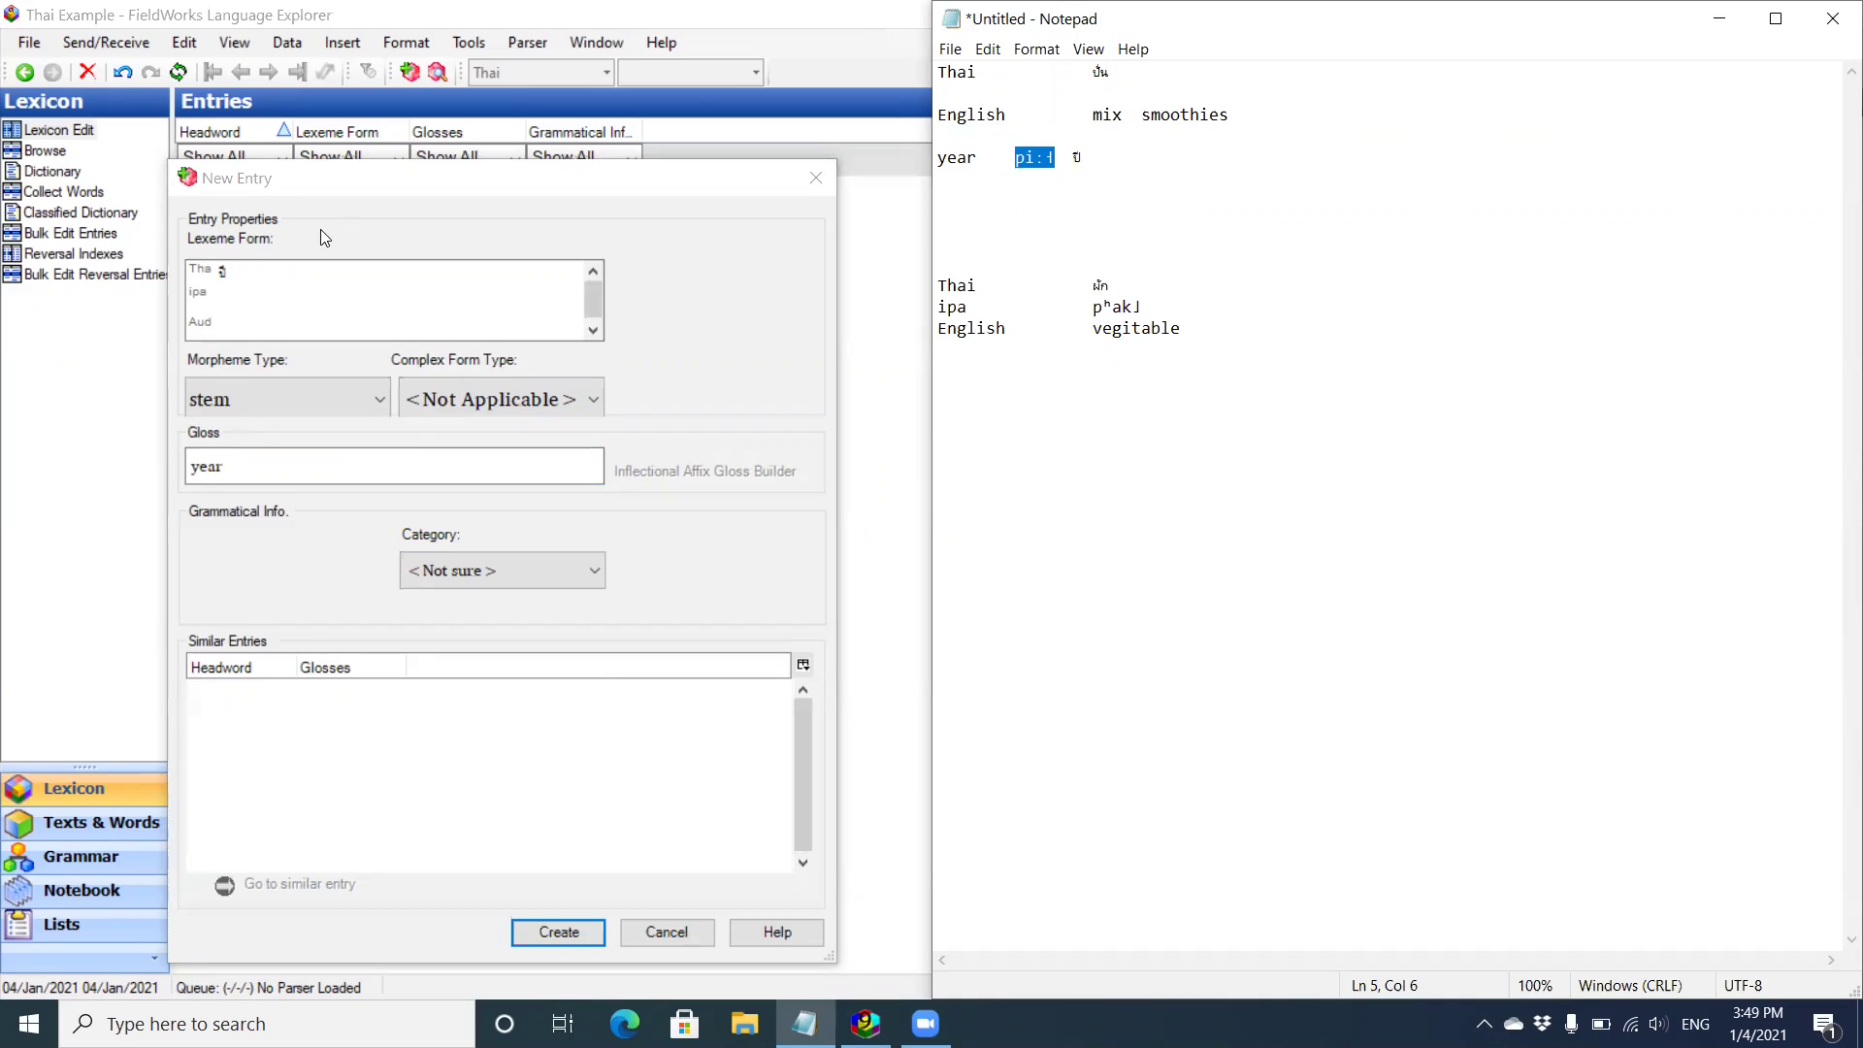
pyautogui.click(221, 299)
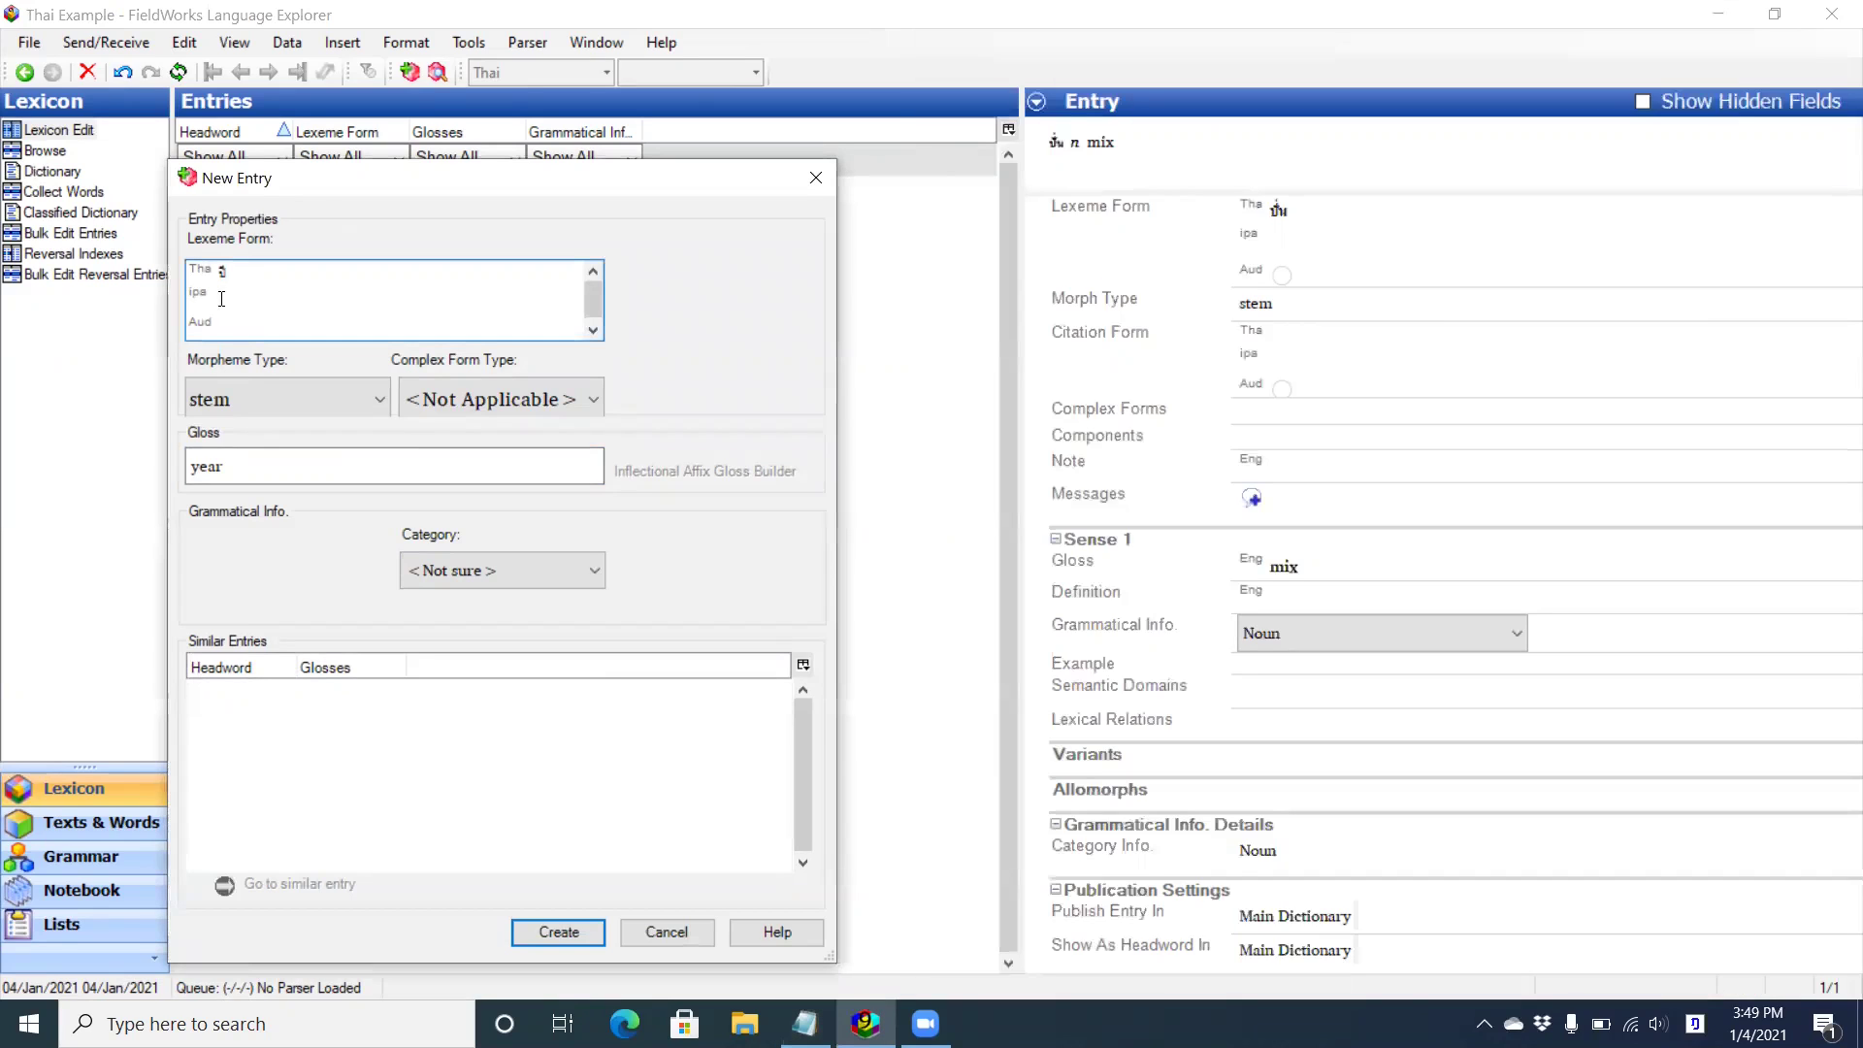
pyautogui.hotkey('ctrl', 'v')
pyautogui.click(573, 580)
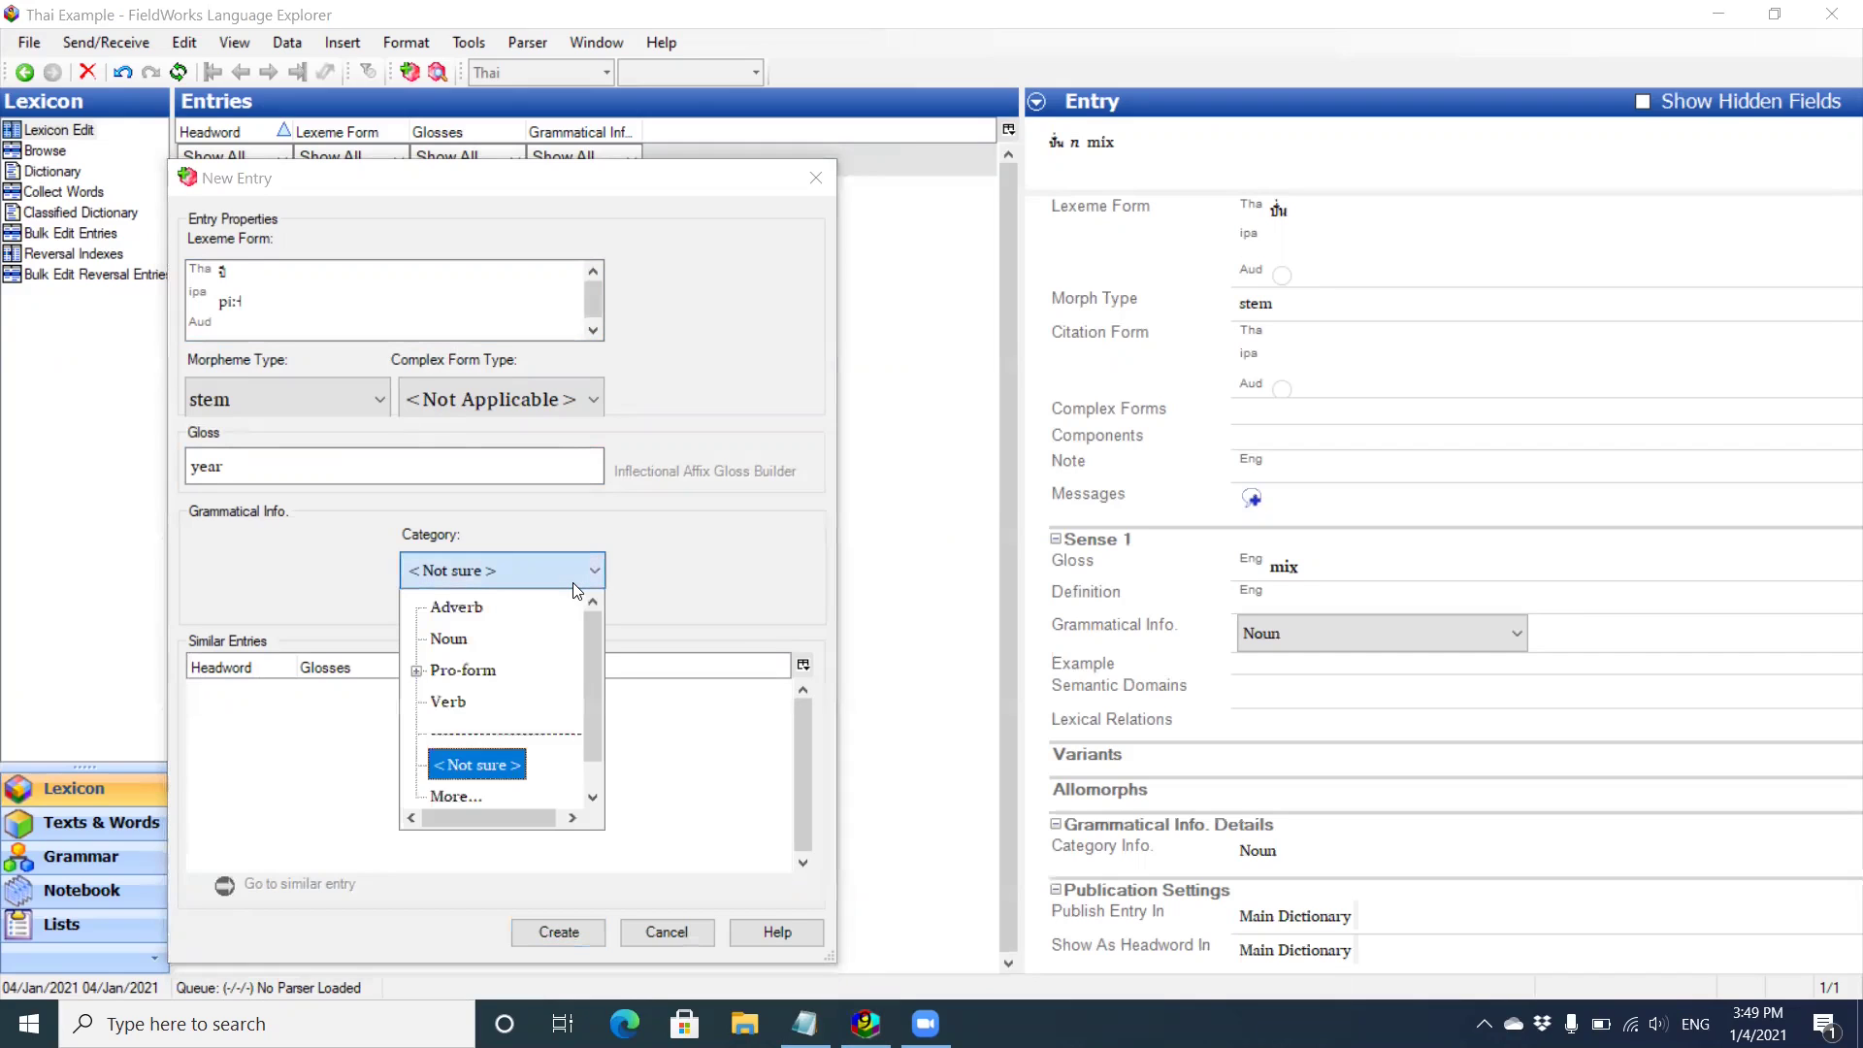
pyautogui.click(456, 639)
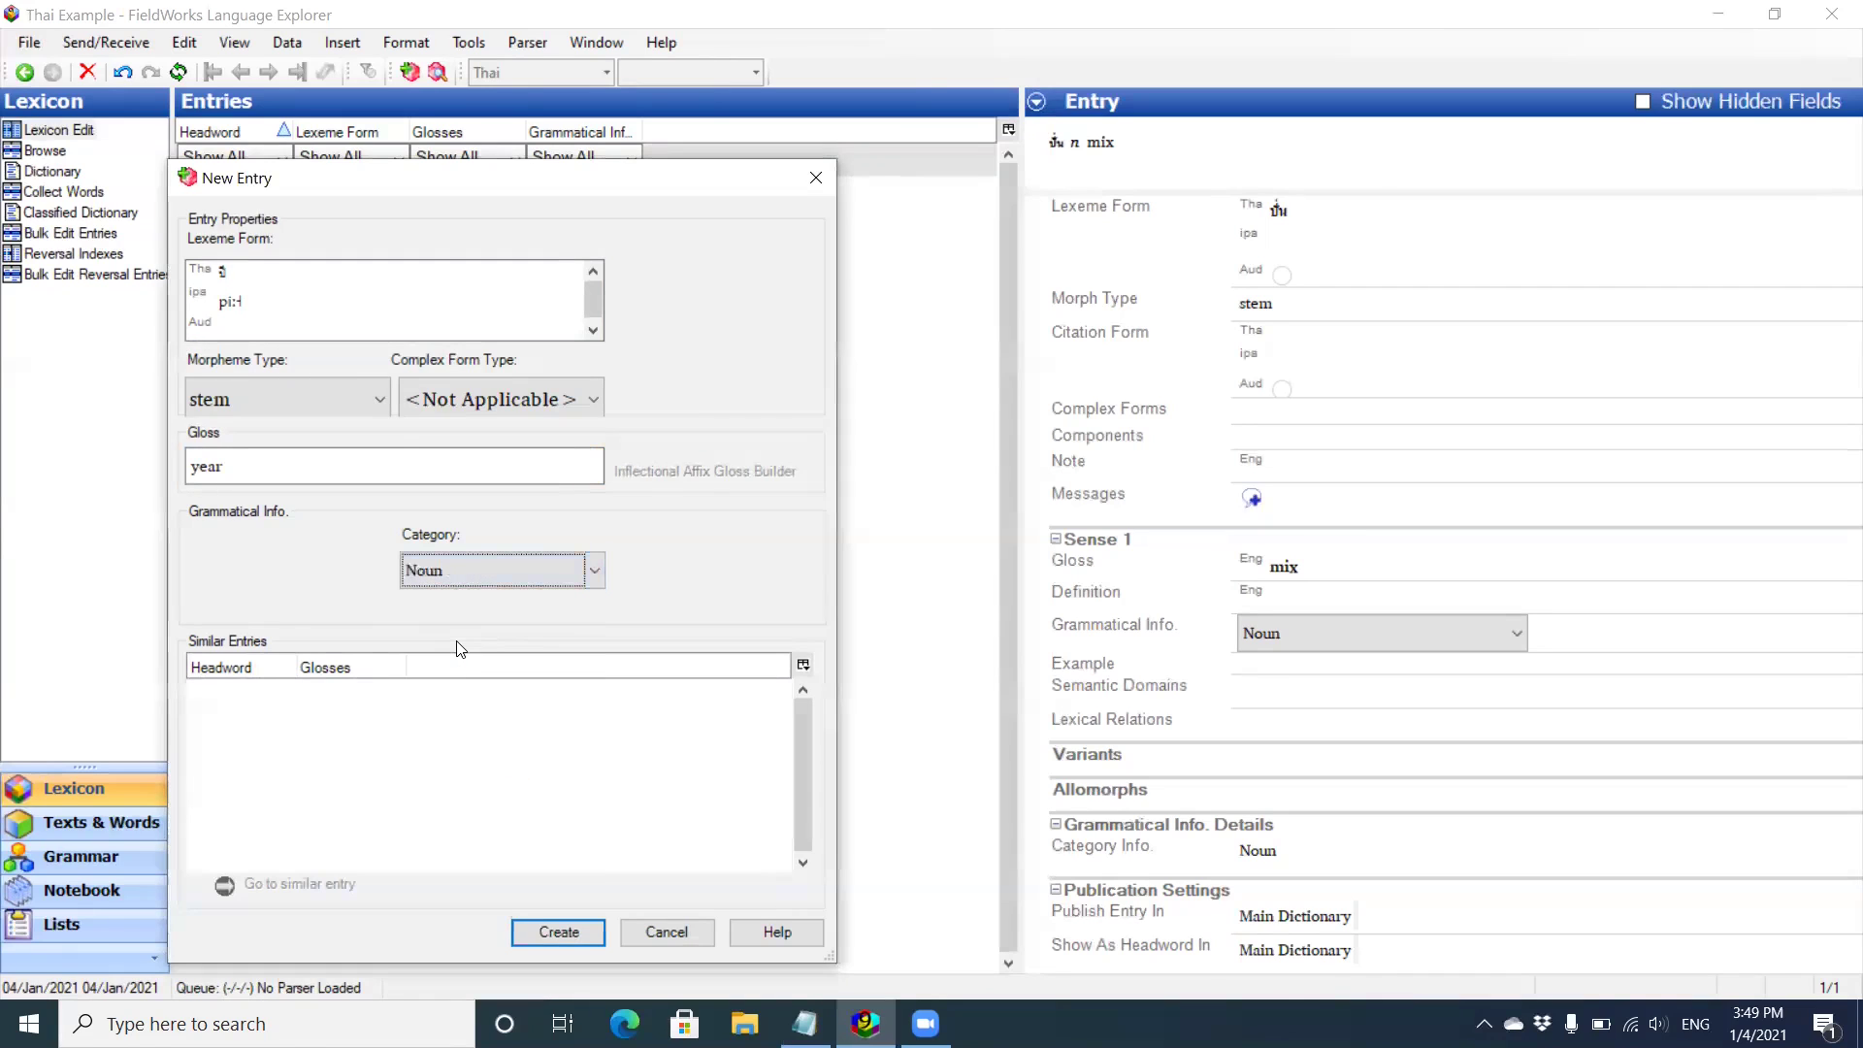
# Create the year entry and record the spoken pronunciation in its lexeme form's audio field.
pyautogui.click(559, 937)
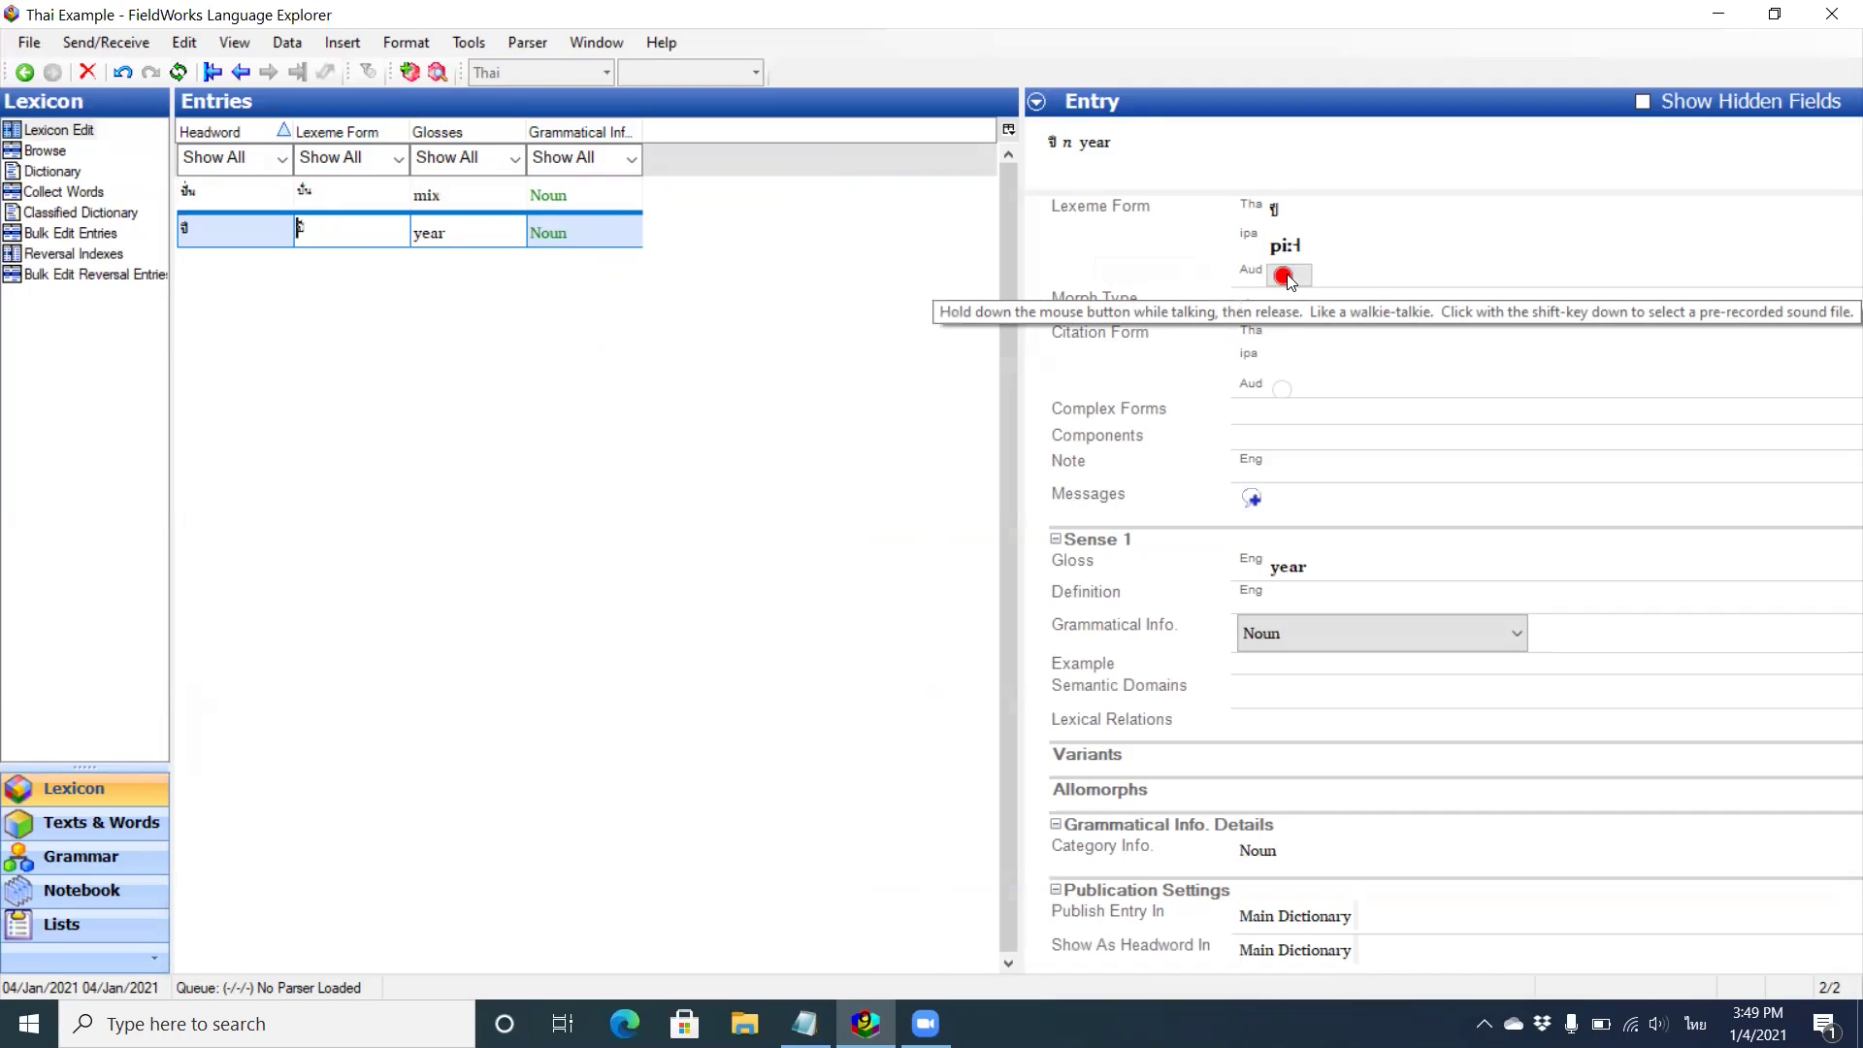
pyautogui.click(1285, 277)
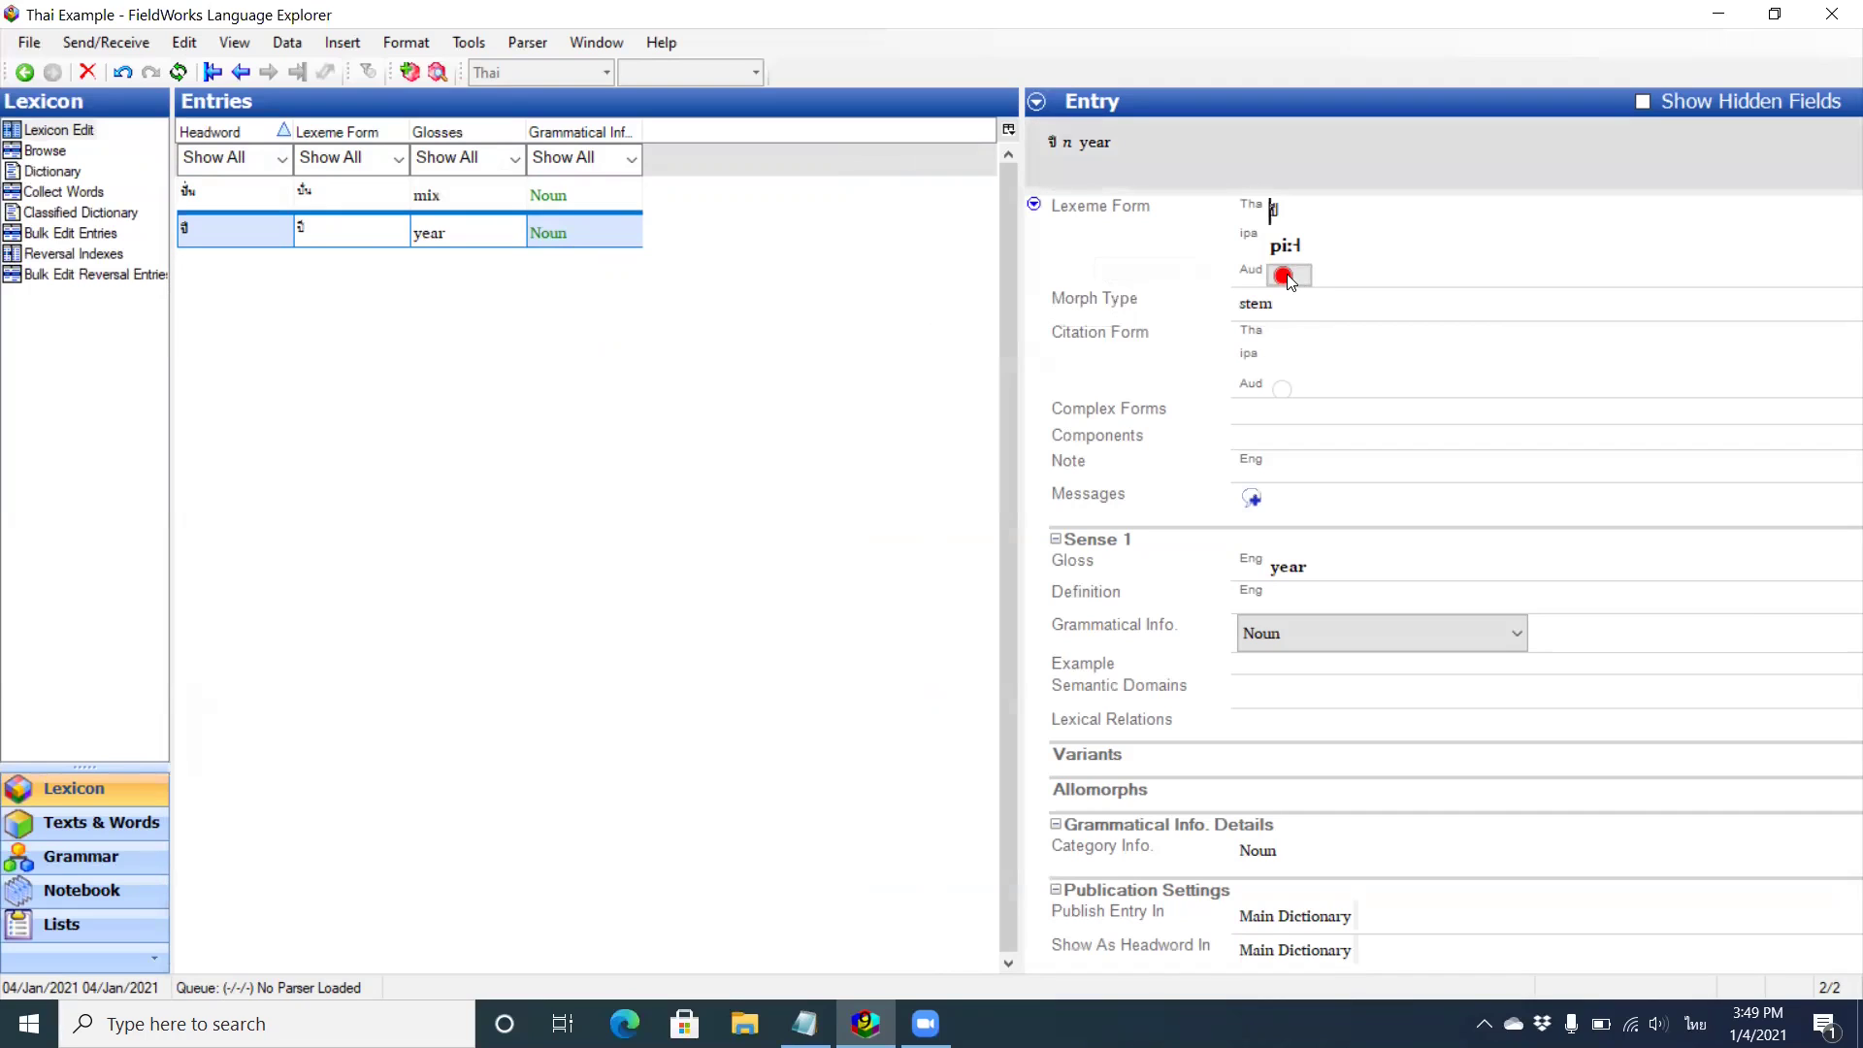